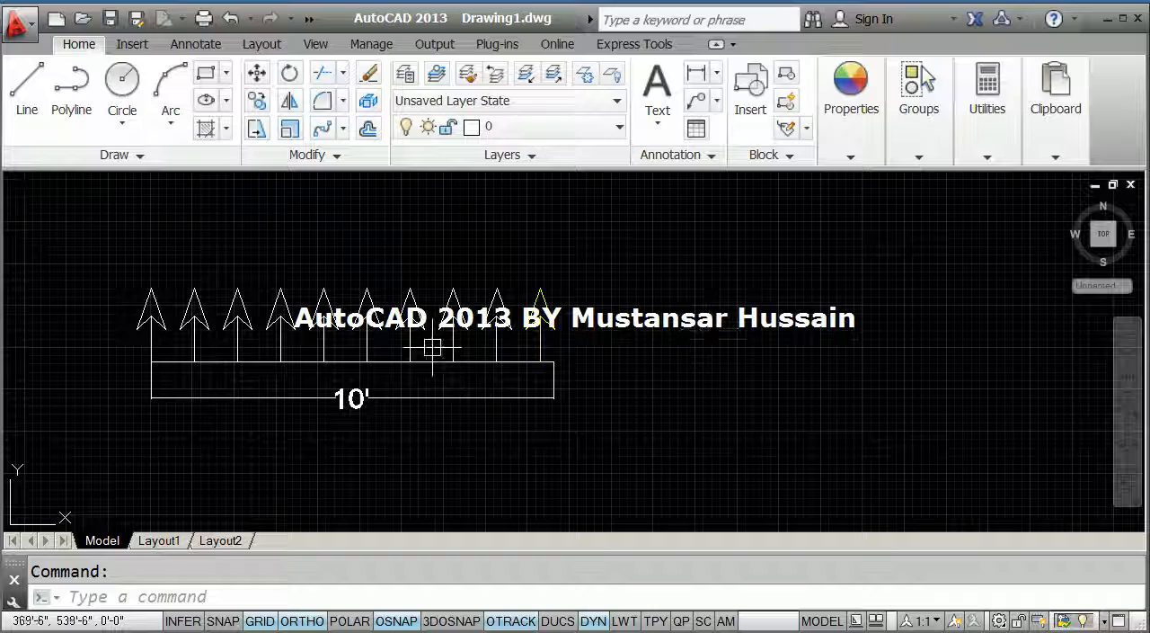
Draw a horizontal line 10' long in the empty area below the existing row of arrows.
middle_drag(419, 341, 436, 372)
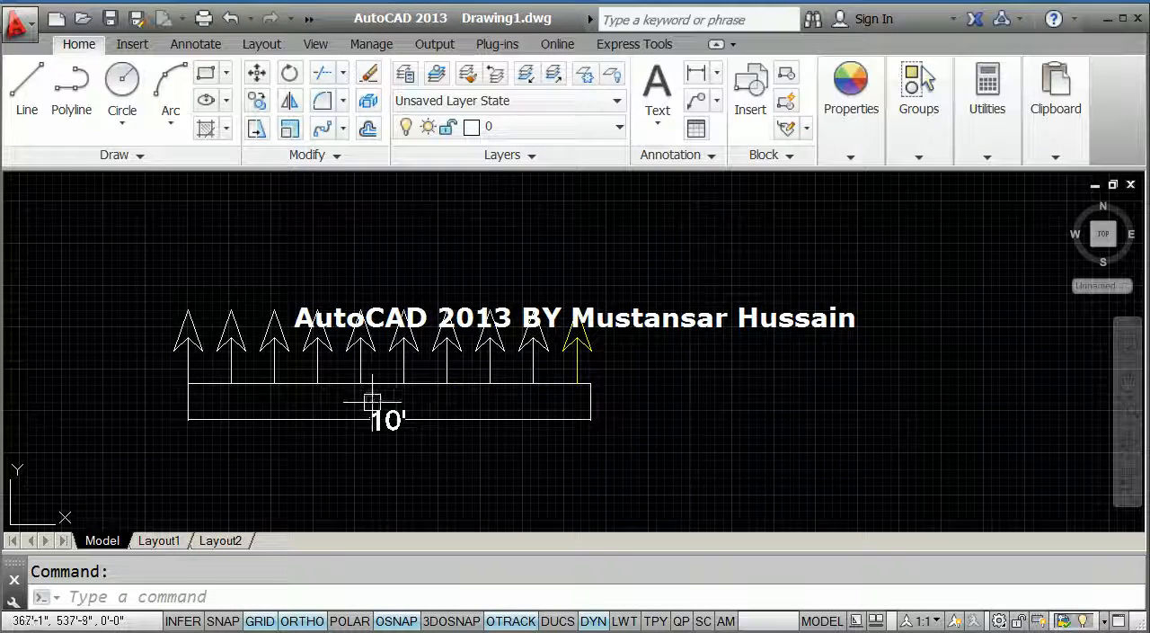
scroll(365, 381, up, 2)
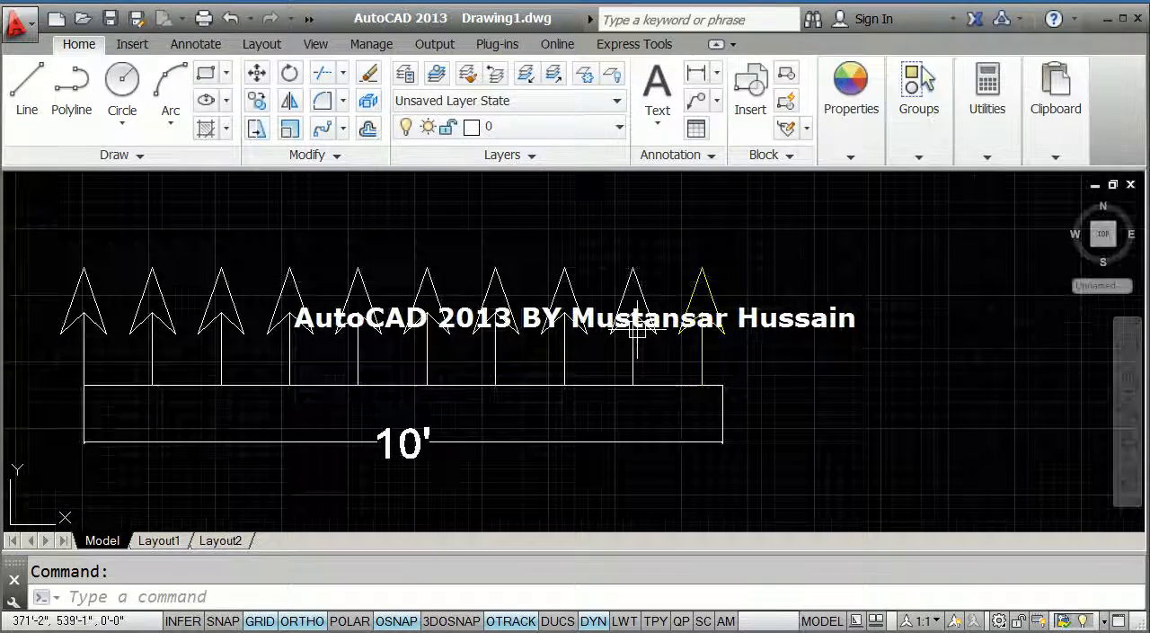
scroll(637, 337, down, 3)
mouse_move(641, 405)
middle_down()
mouse_move(639, 419)
mouse_move(472, 331)
middle_up()
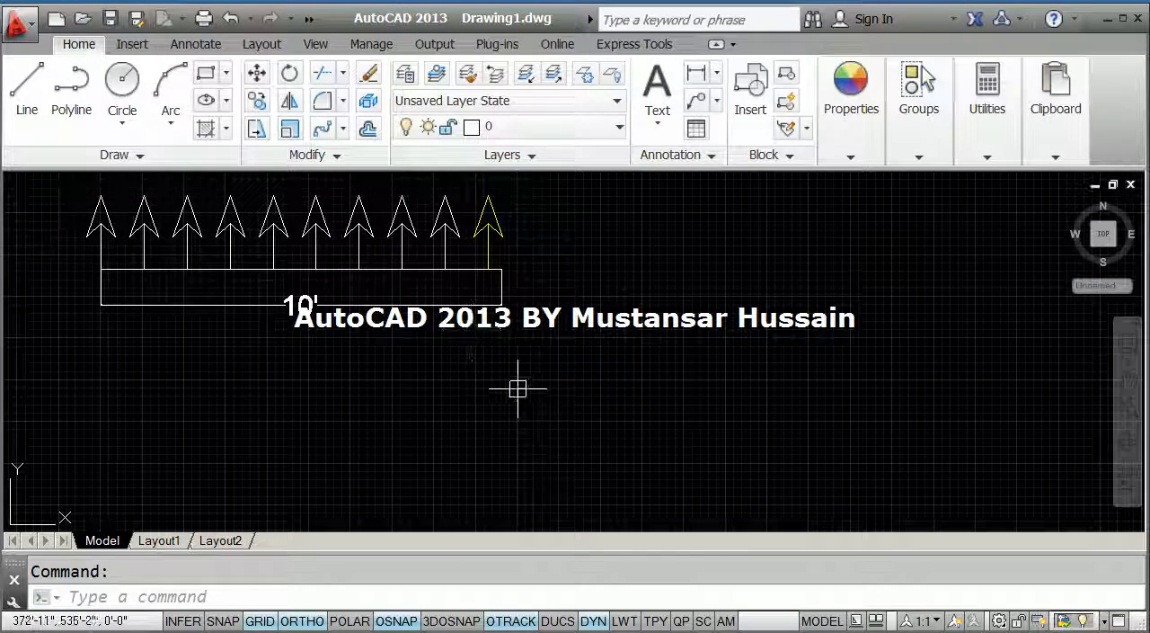
text(l)
key(Return)
click(410, 448)
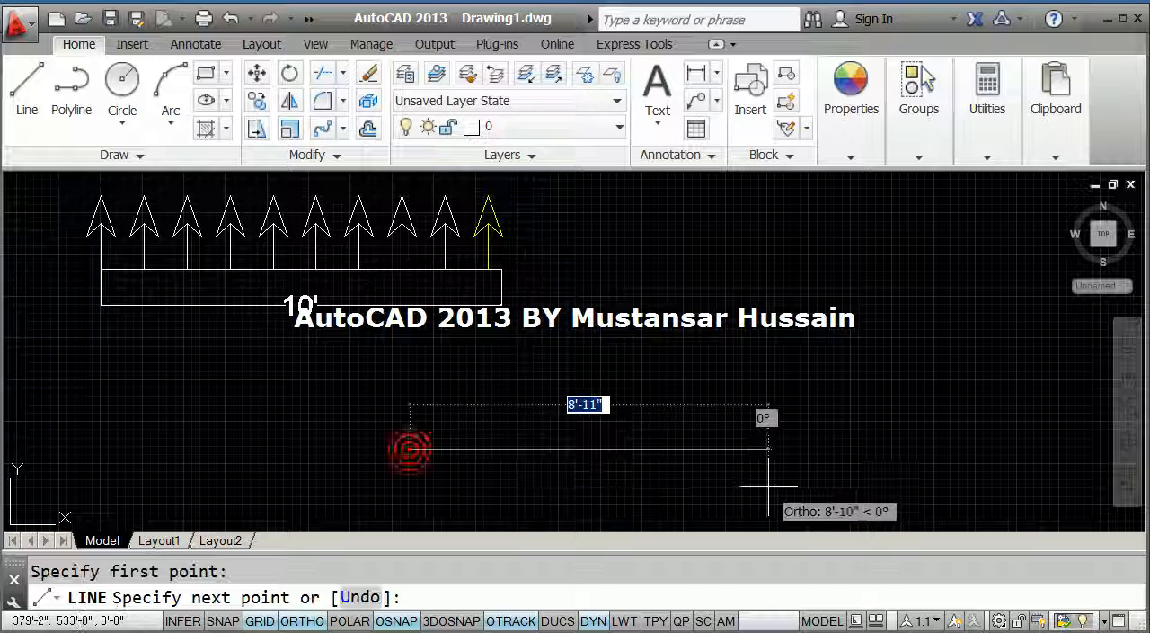
text(10)
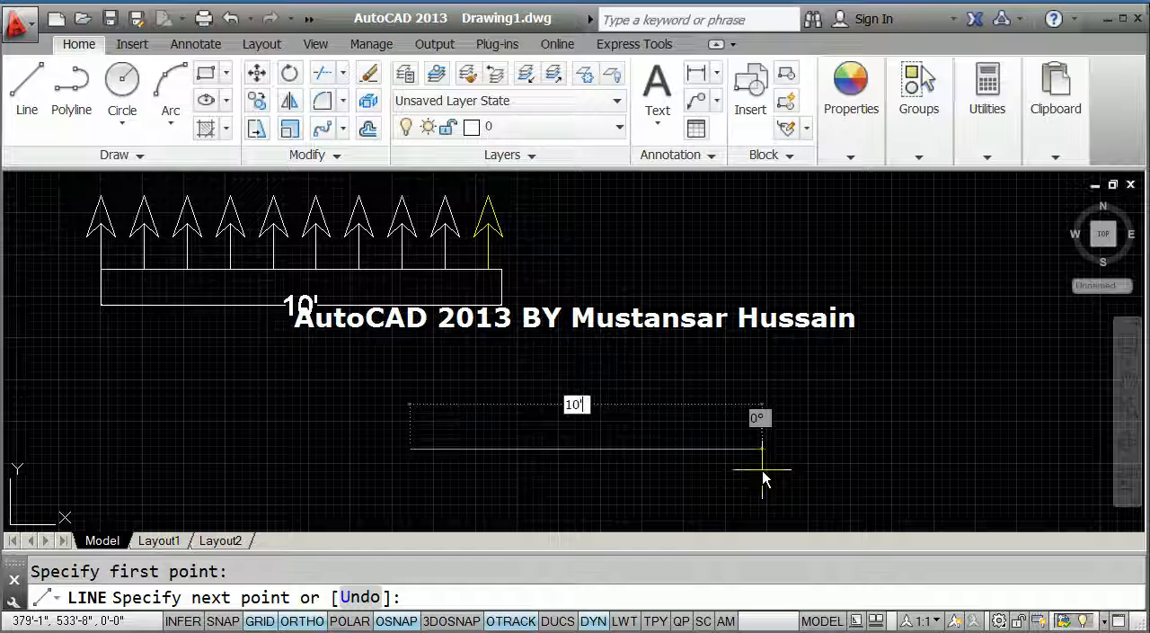
text(')
key(Return)
key(Escape)
Change the color of the new 10' line to green and deselect it.
middle_drag(722, 442, 715, 444)
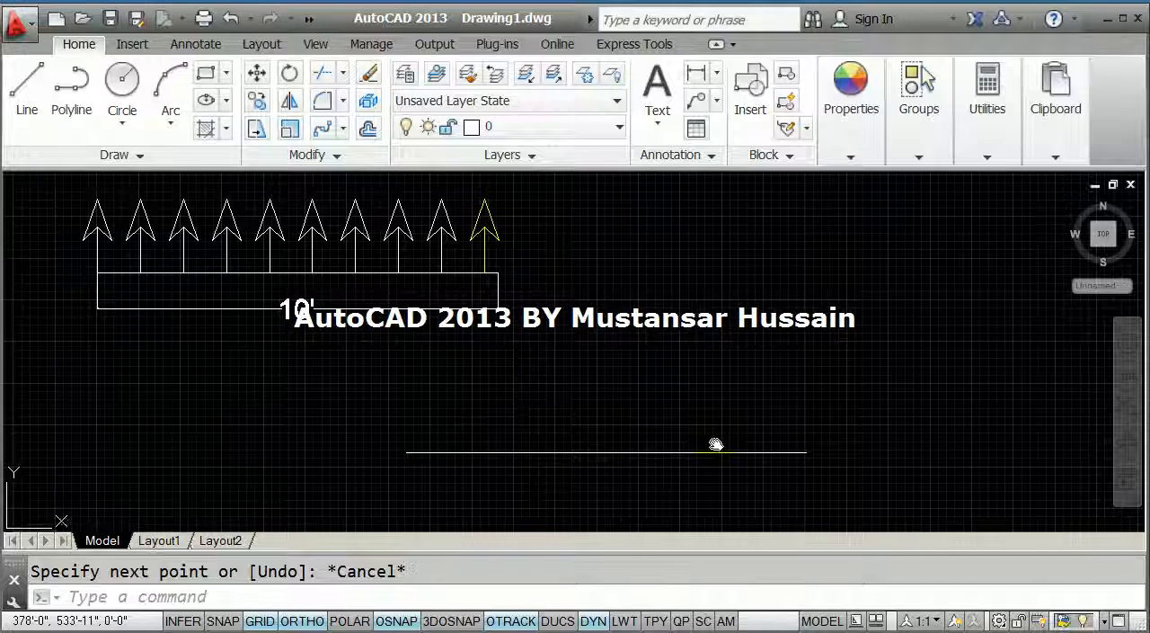
click(711, 455)
click(861, 135)
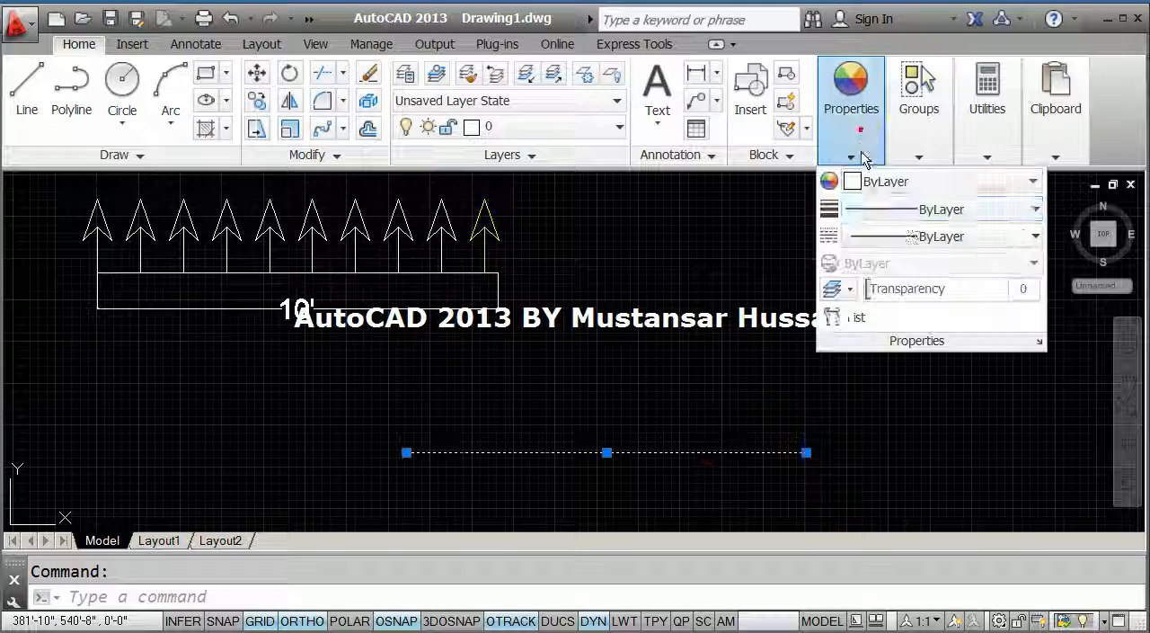
click(898, 189)
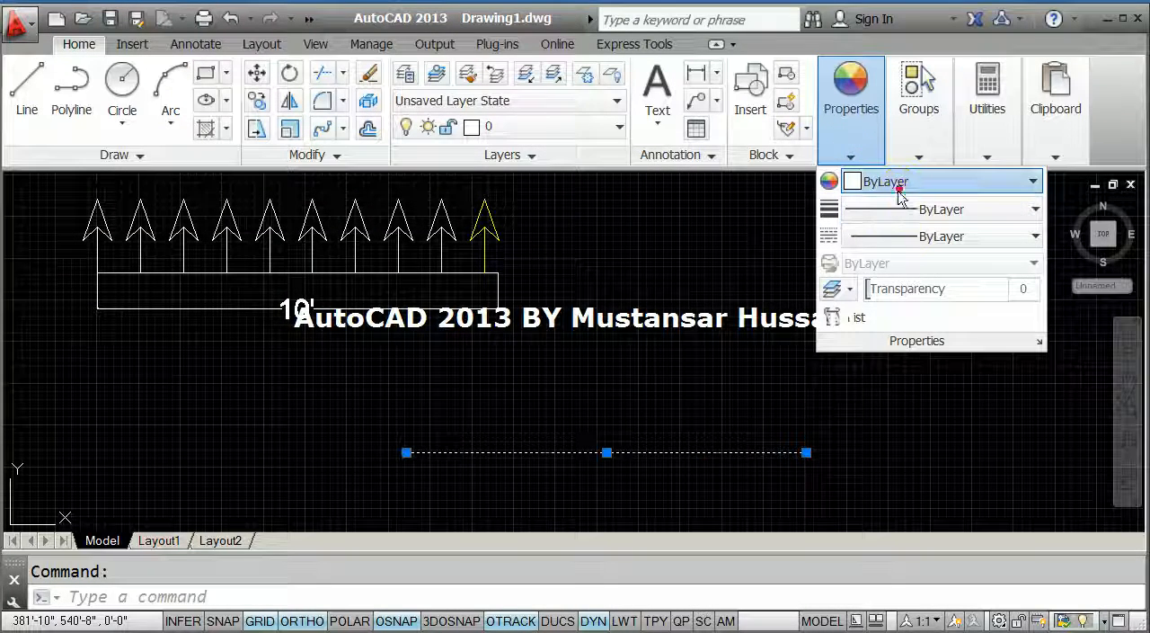
click(894, 331)
key(Escape)
Move the yellow arrow by the bottom end of its shaft onto the left endpoint of the green line.
mouse_move(659, 438)
middle_down()
mouse_move(635, 434)
mouse_move(601, 460)
middle_up()
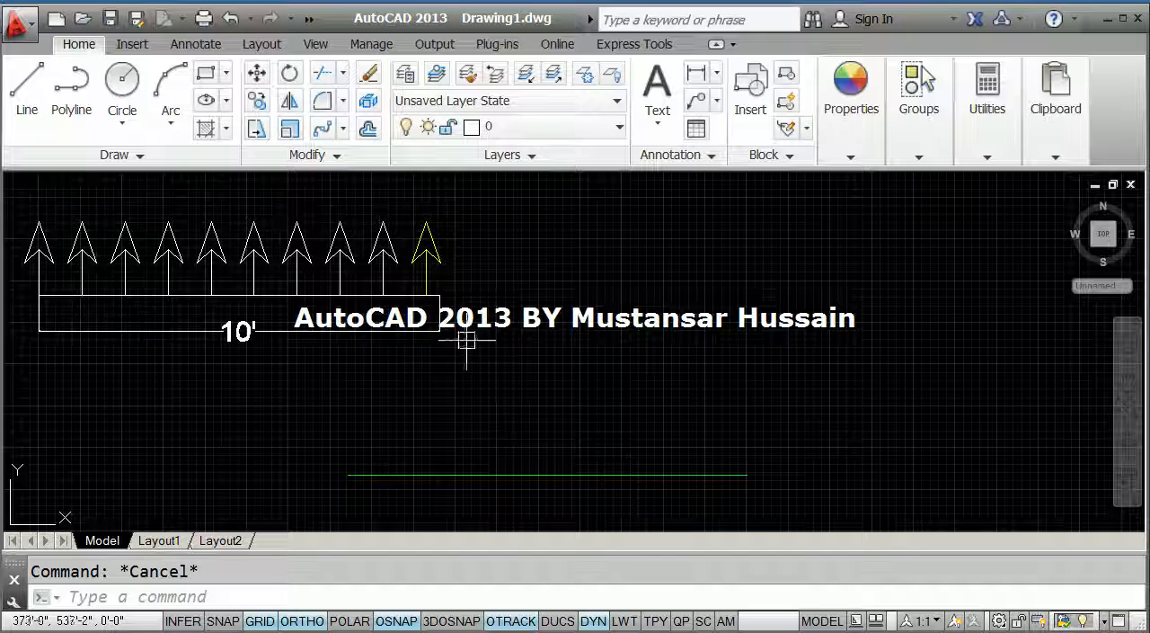
scroll(427, 247, up, 5)
click(488, 287)
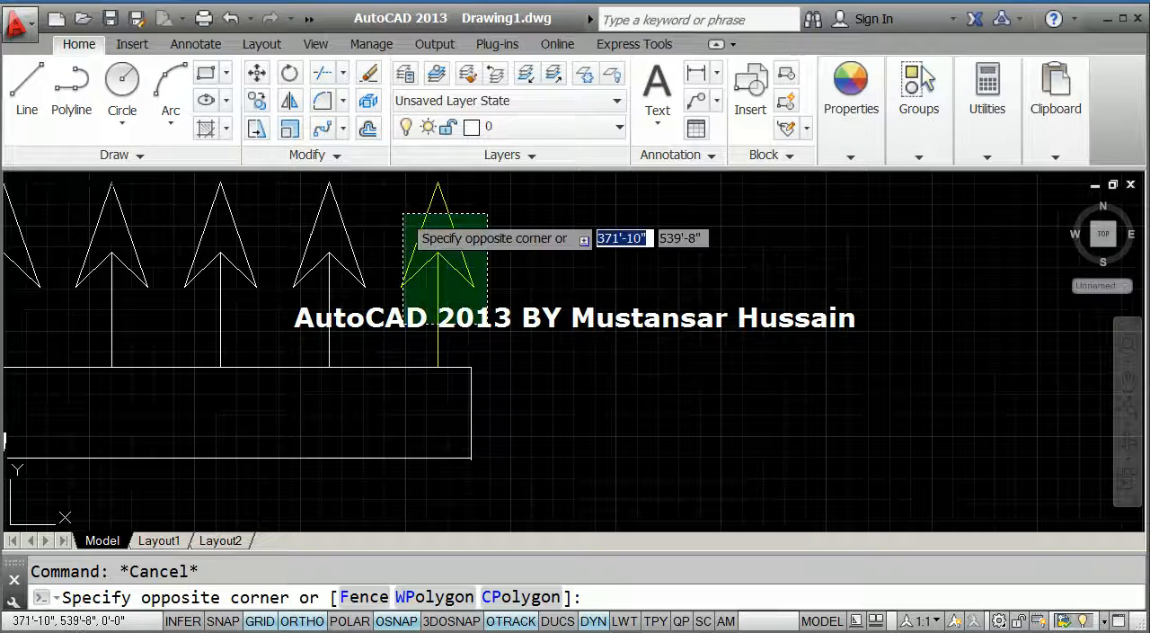
click(403, 213)
text(m)
key(Return)
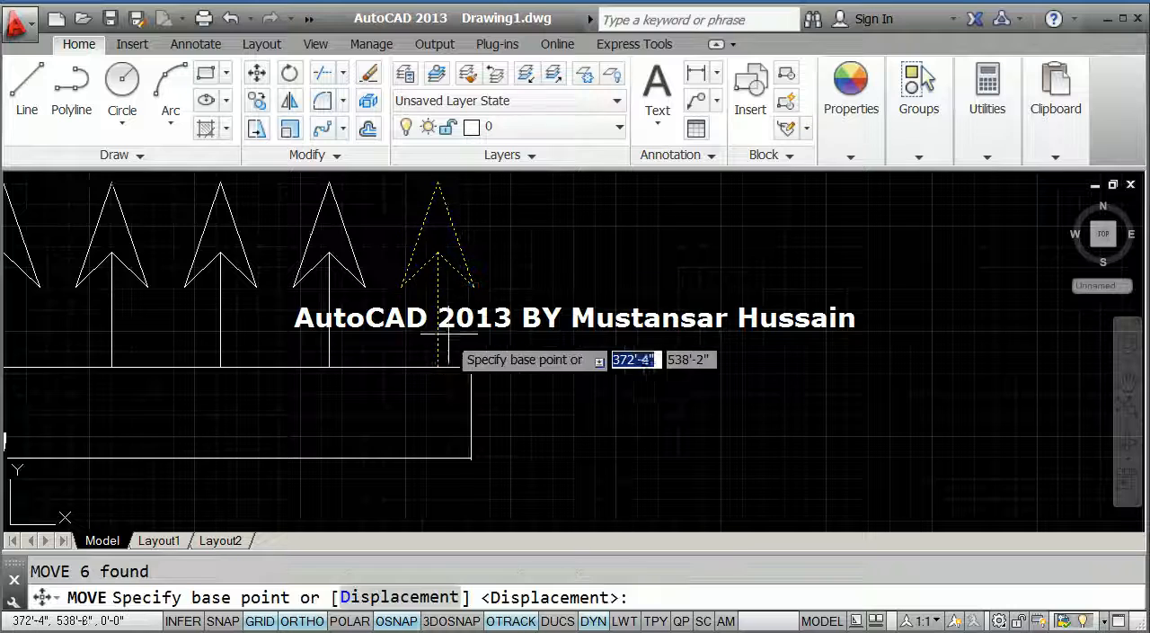
click(437, 367)
scroll(488, 200, down, 3)
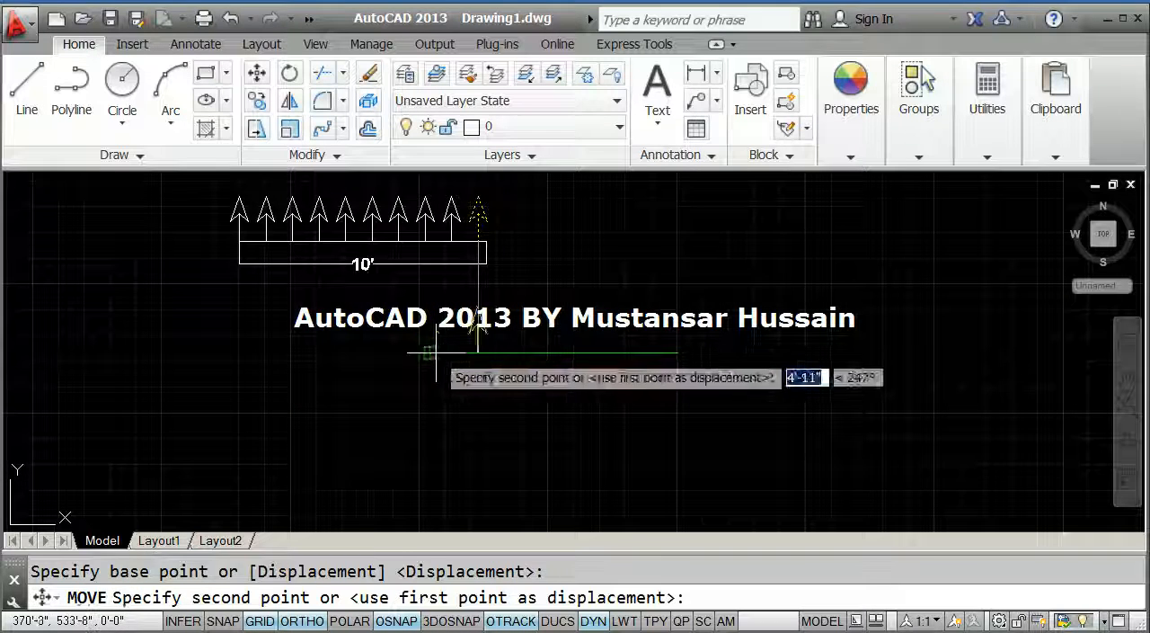
click(456, 355)
Create a path array of the yellow arrow using the green line as the path, and close the array.
middle_drag(447, 375, 440, 388)
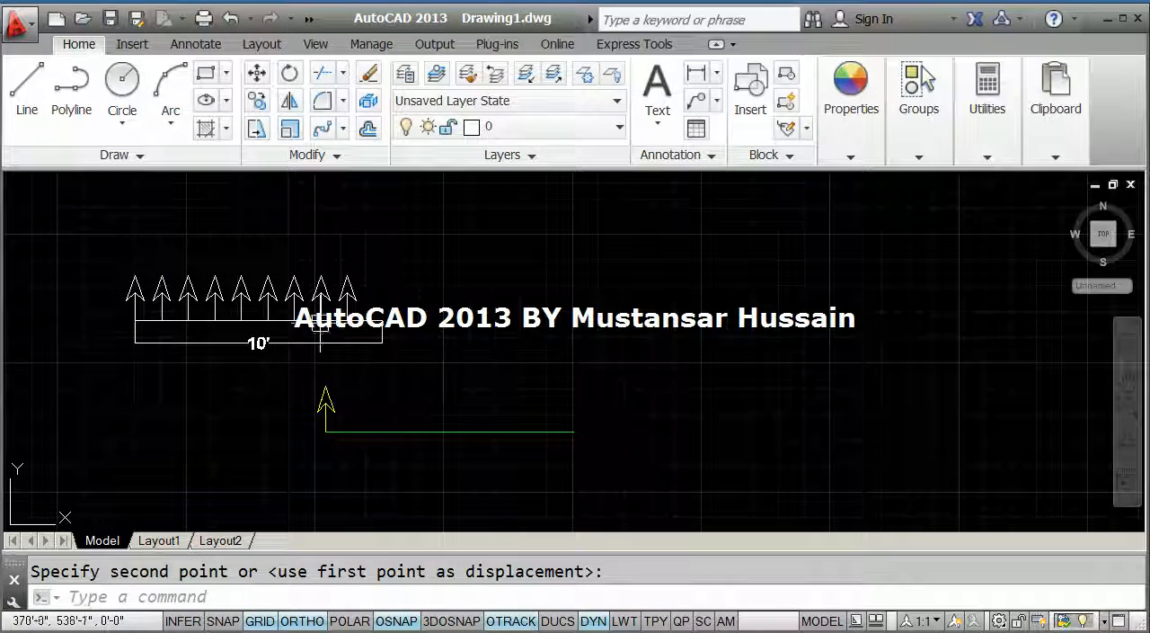
scroll(437, 308, up, 1)
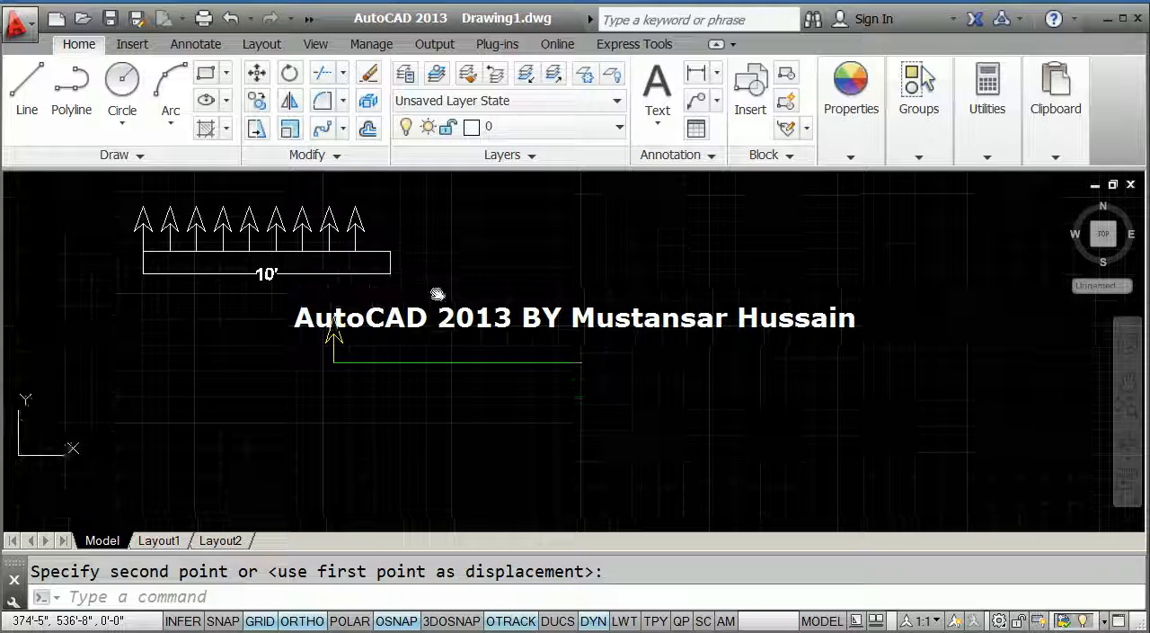
scroll(433, 274, up, 3)
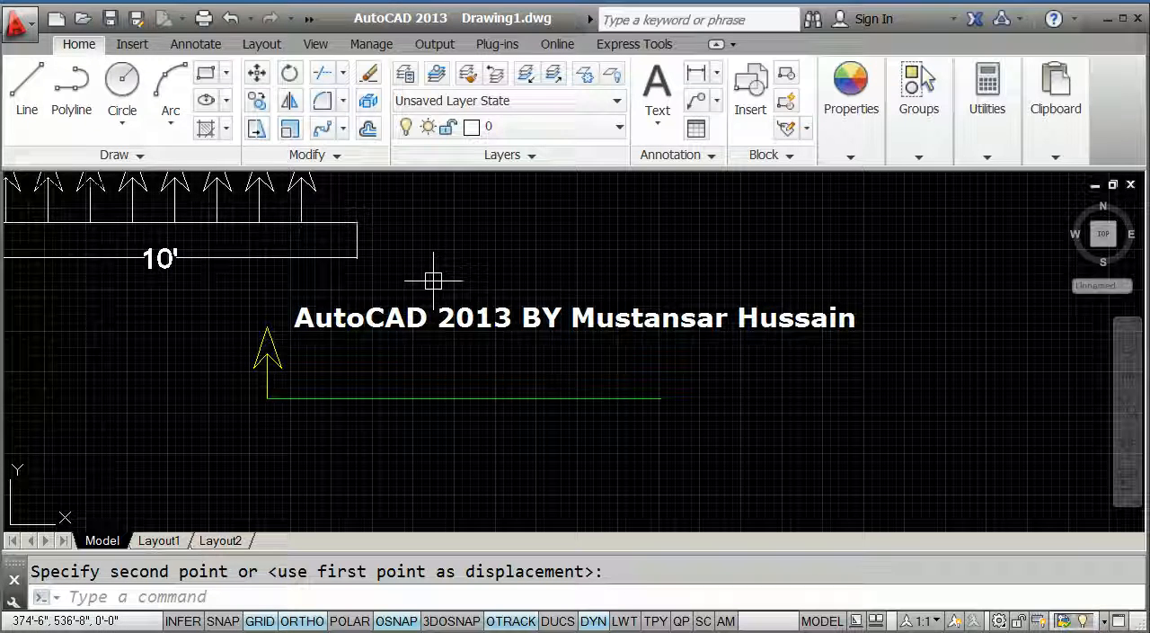
click(343, 128)
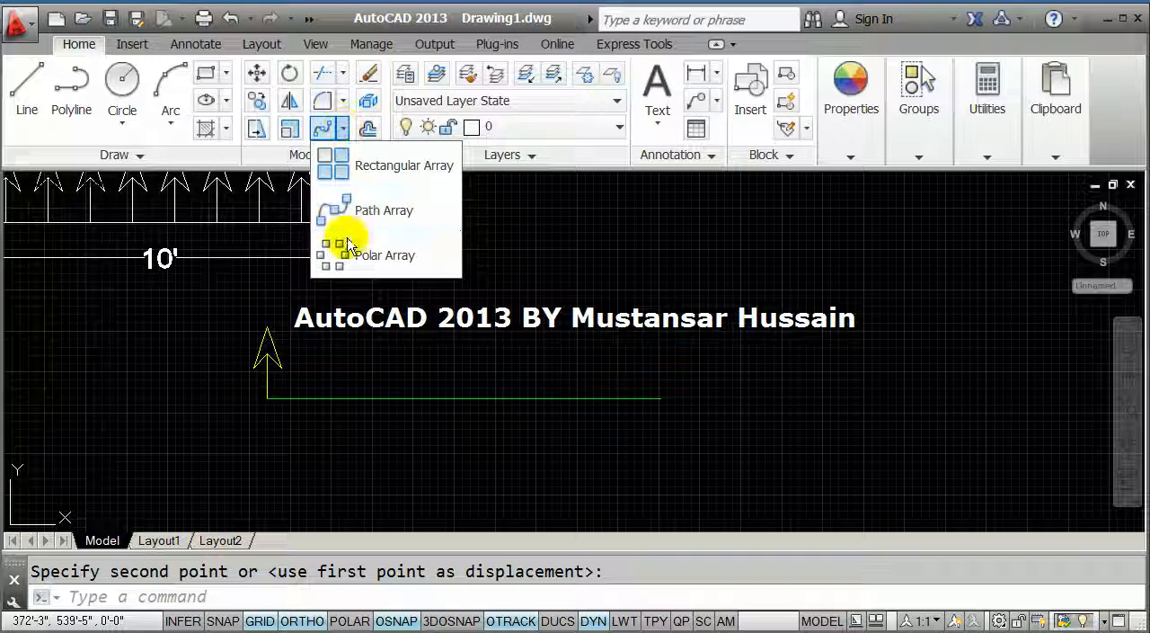
click(368, 211)
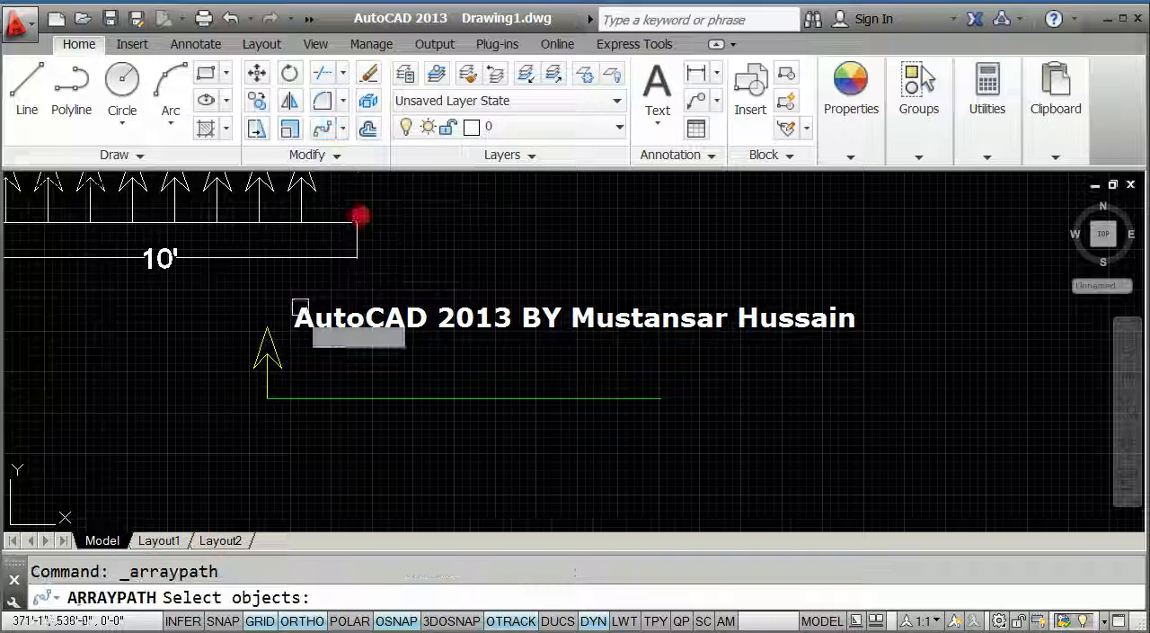
scroll(269, 373, up, 2)
middle_drag(342, 330, 259, 354)
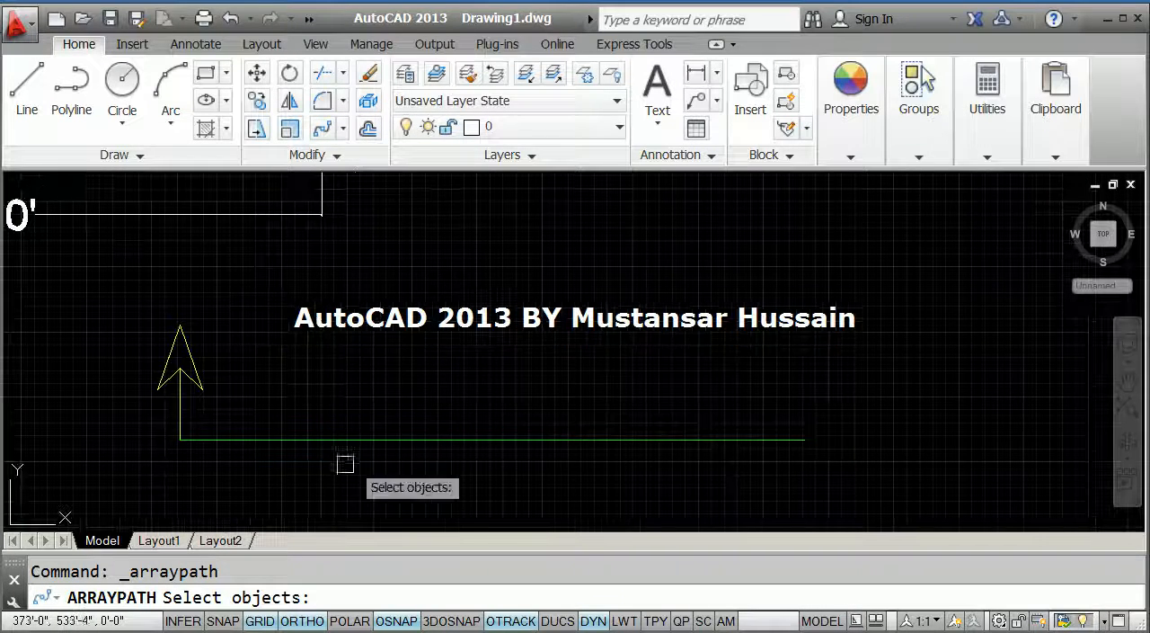
click(201, 420)
click(120, 310)
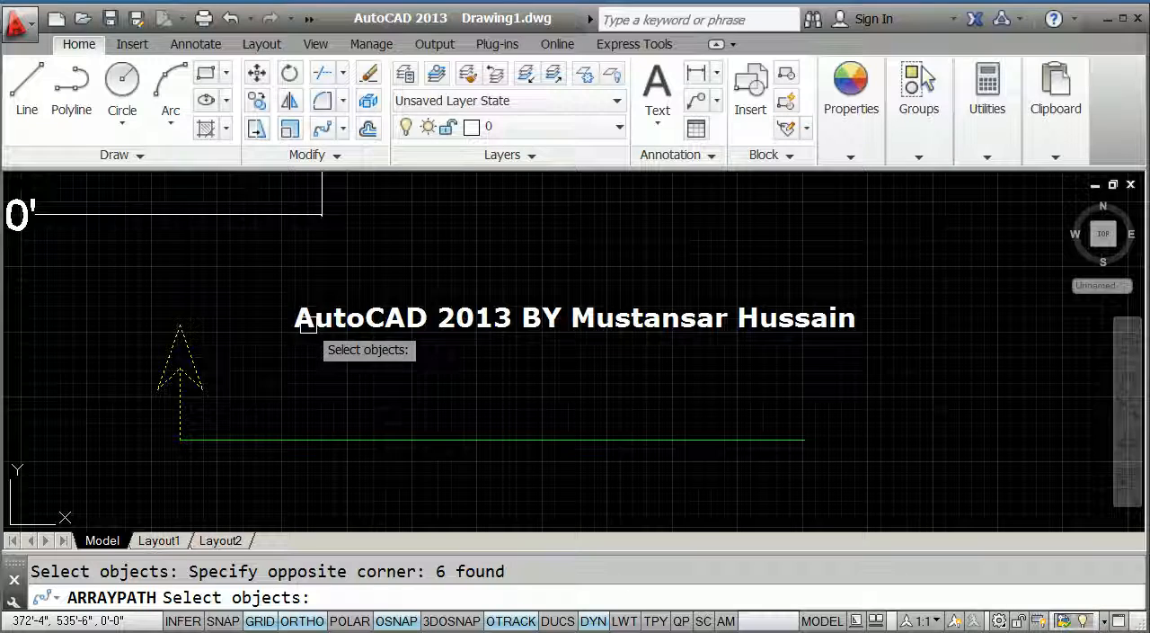
key(Return)
click(300, 439)
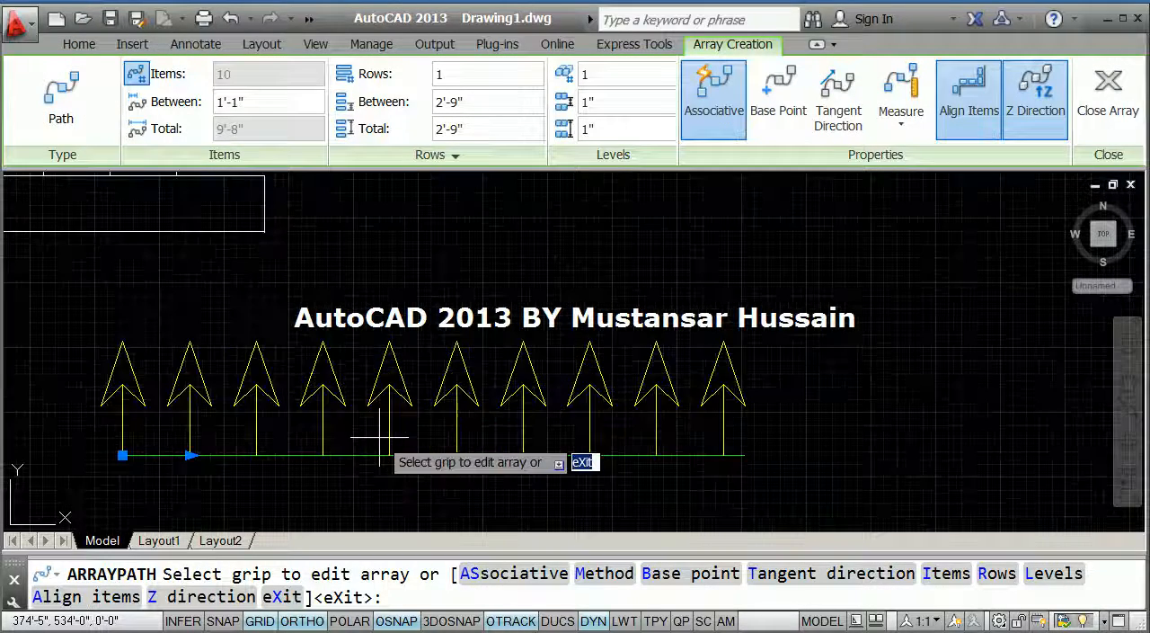
middle_drag(379, 439, 393, 424)
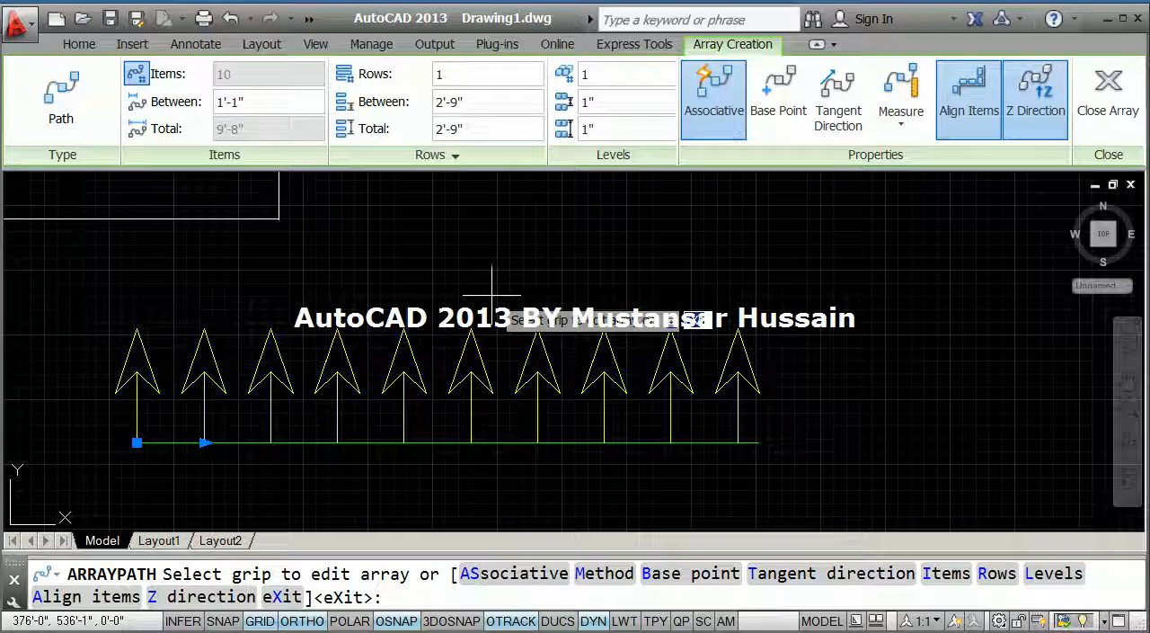
click(1108, 90)
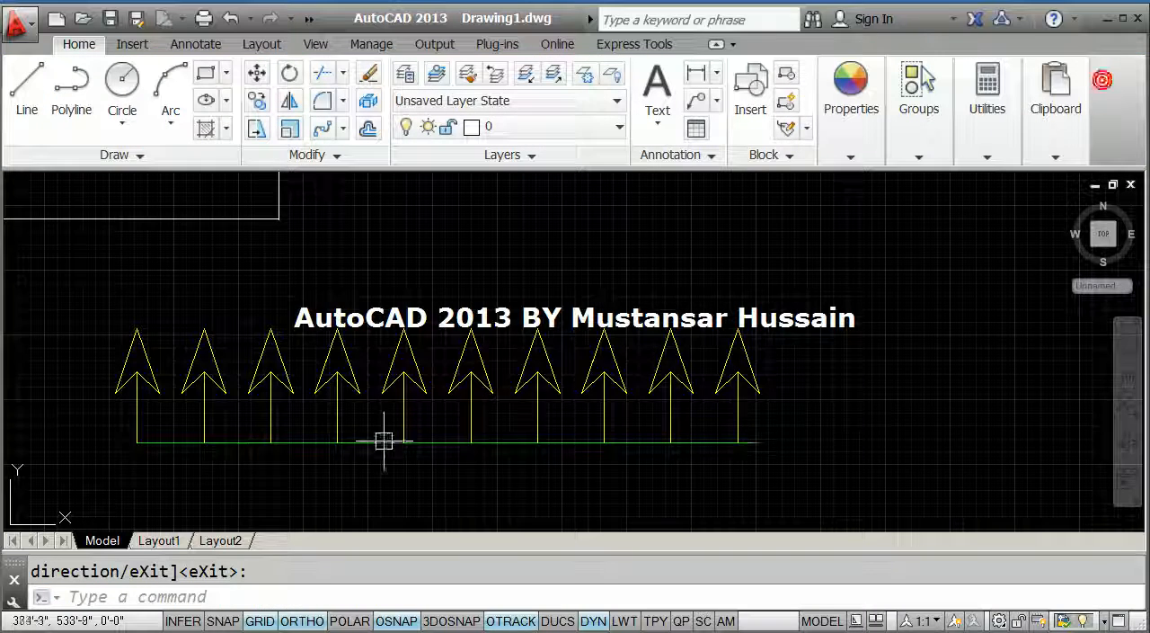
Select the yellow arrow array to review its path array settings, and deselect it.
scroll(358, 377, up, 2)
middle_drag(360, 327, 412, 326)
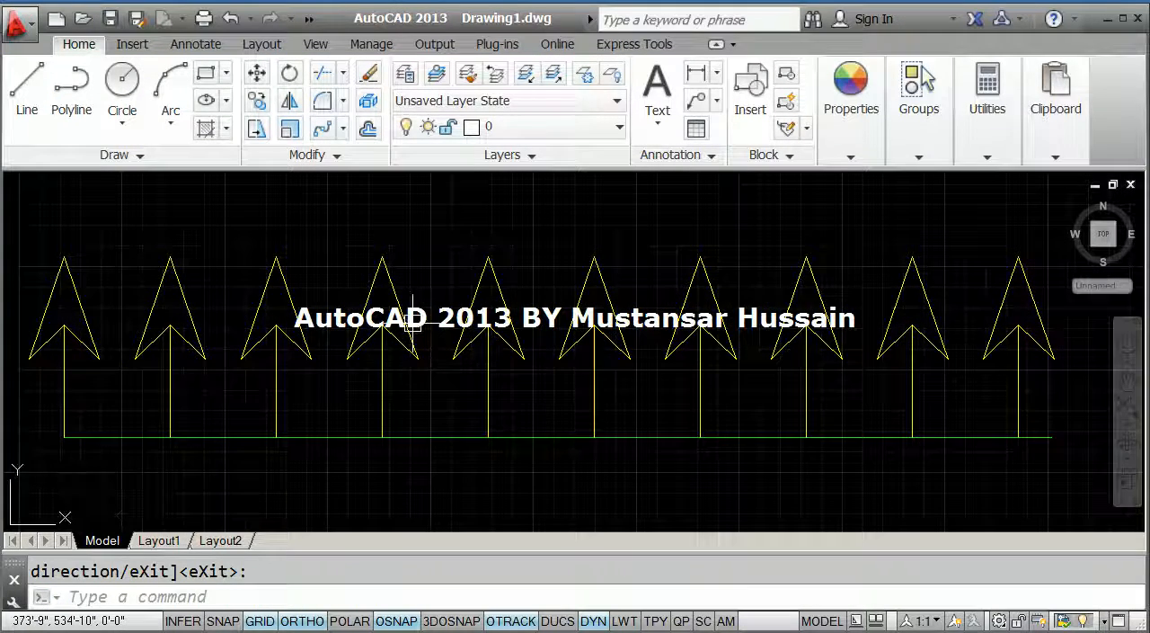
click(404, 319)
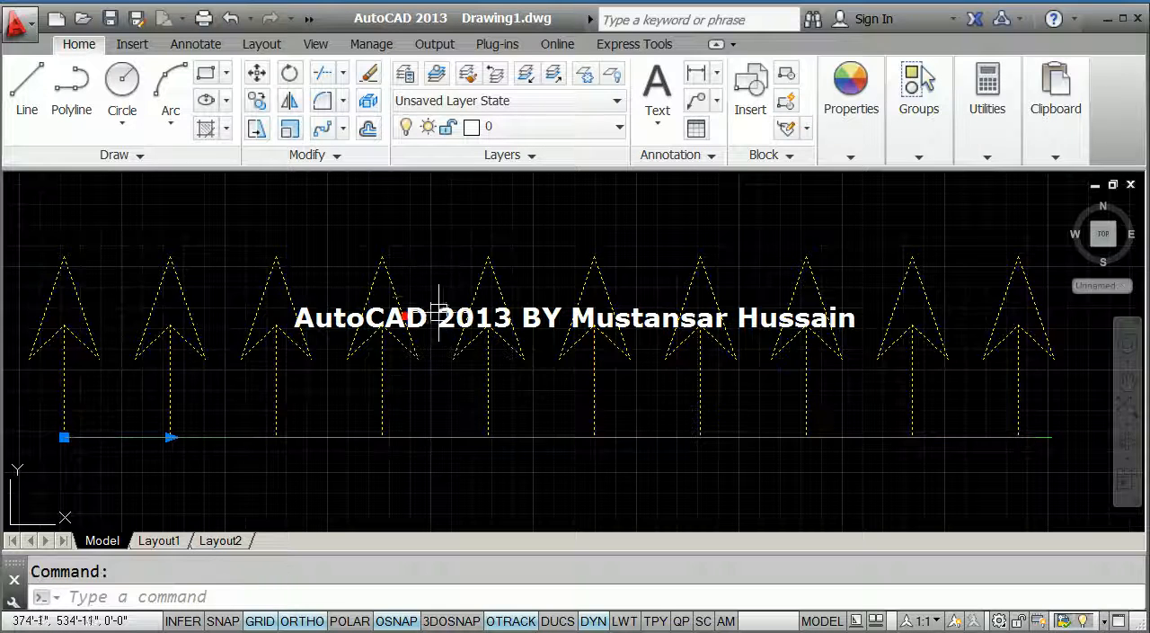
scroll(373, 349, down, 2)
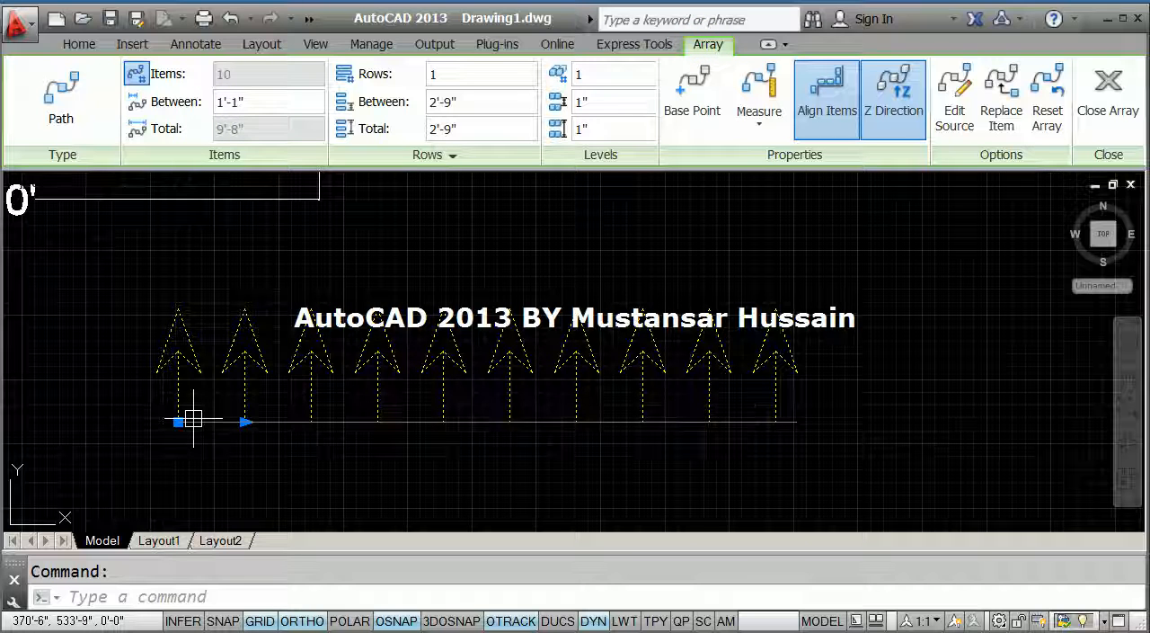
key(Escape)
Add an aligned dimension between the bases of the first two arrows, placed below the green line.
scroll(193, 419, up, 2)
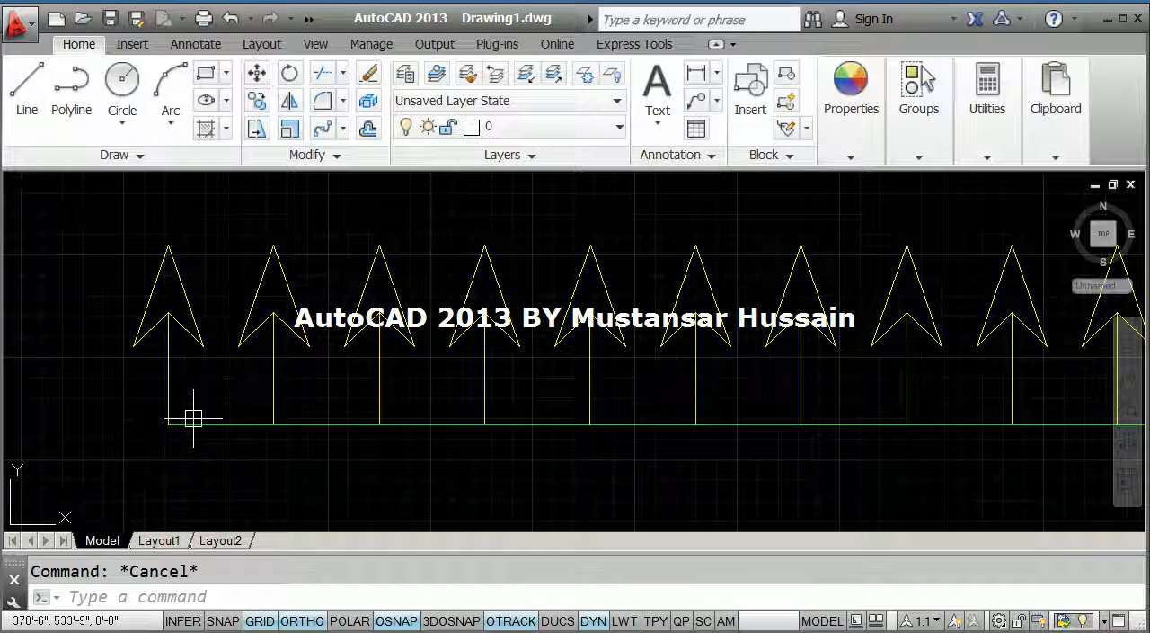
text(dal)
key(Return)
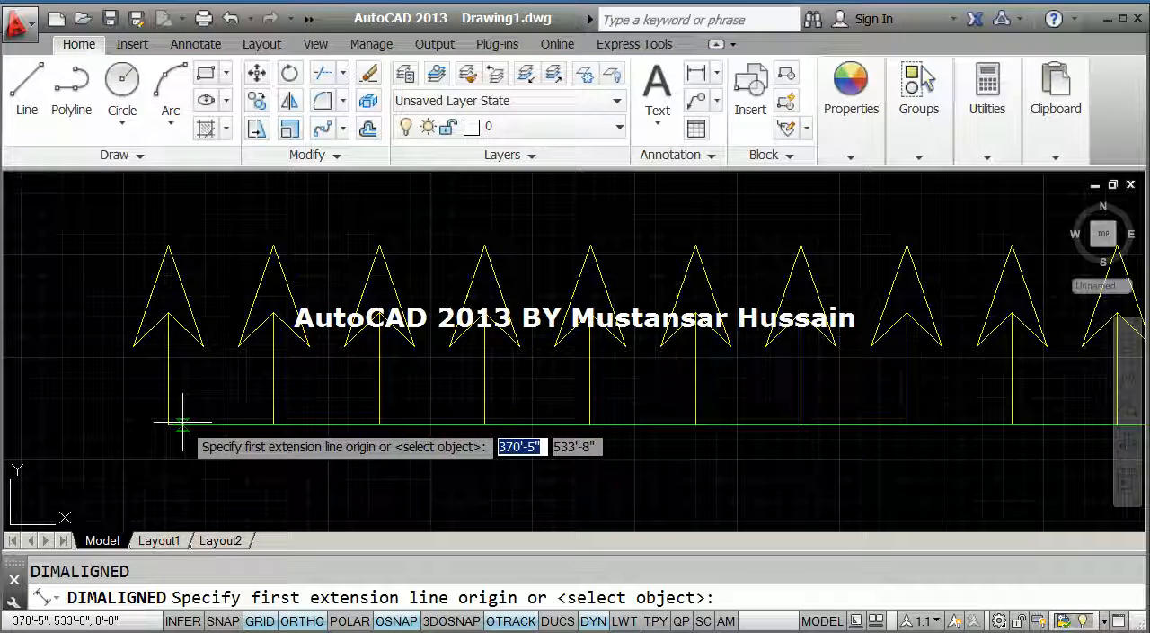
click(168, 425)
click(273, 424)
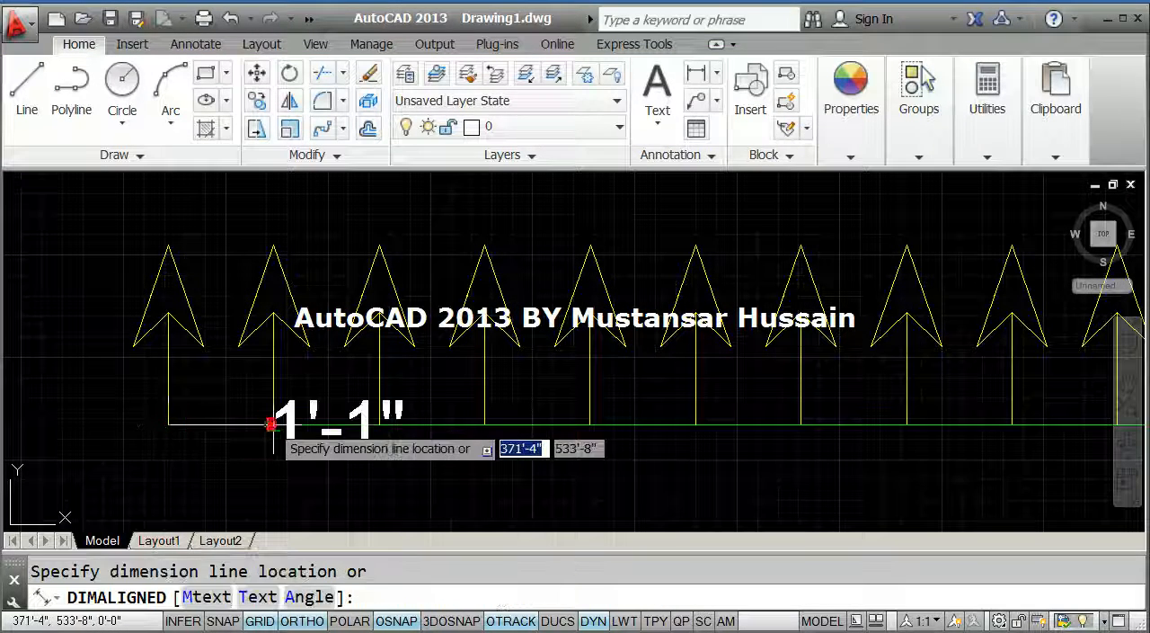
scroll(273, 424, down, 3)
click(266, 470)
middle_drag(261, 427, 257, 404)
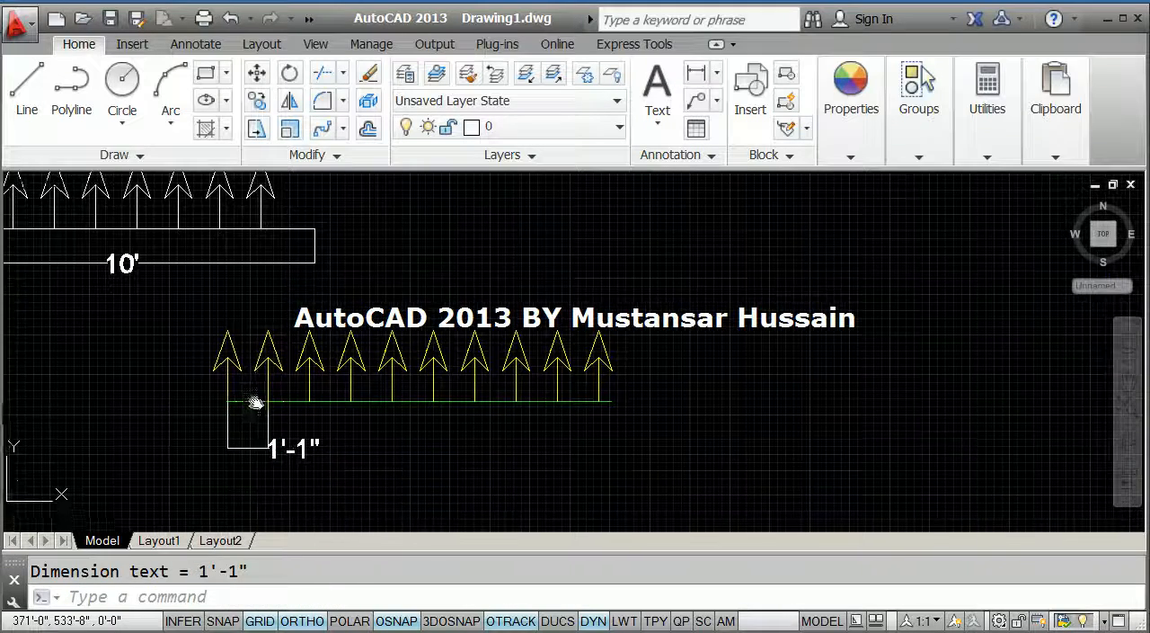
Compare the array's item spacing setting with the dimension between the first two arrows.
scroll(314, 256, up, 2)
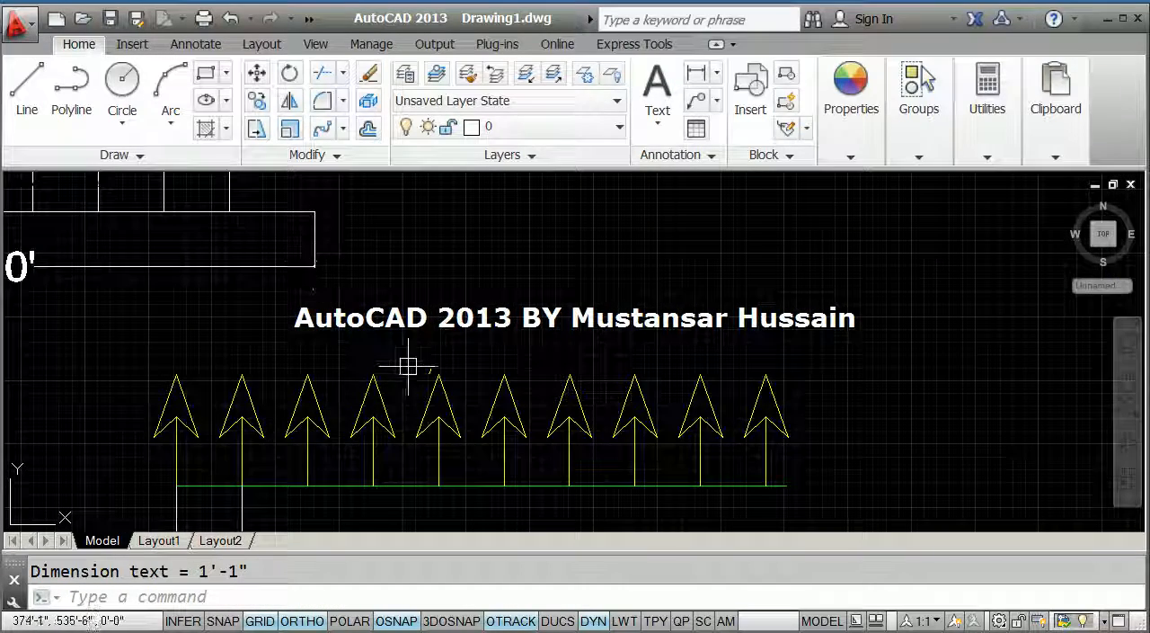
click(438, 389)
middle_drag(438, 390, 420, 306)
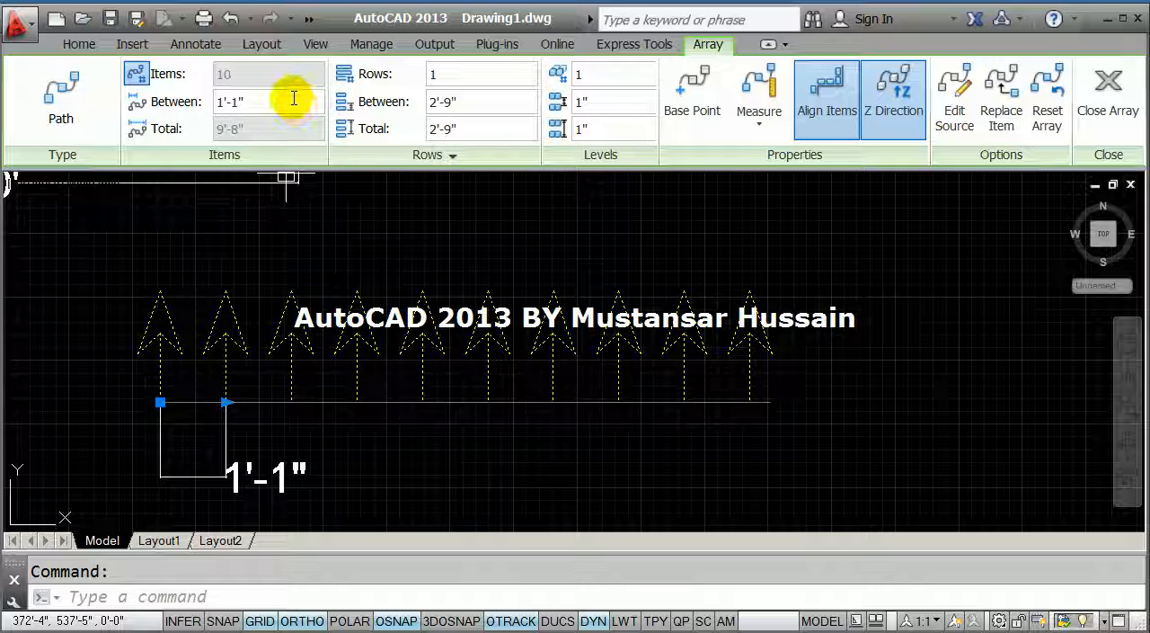
key(Escape)
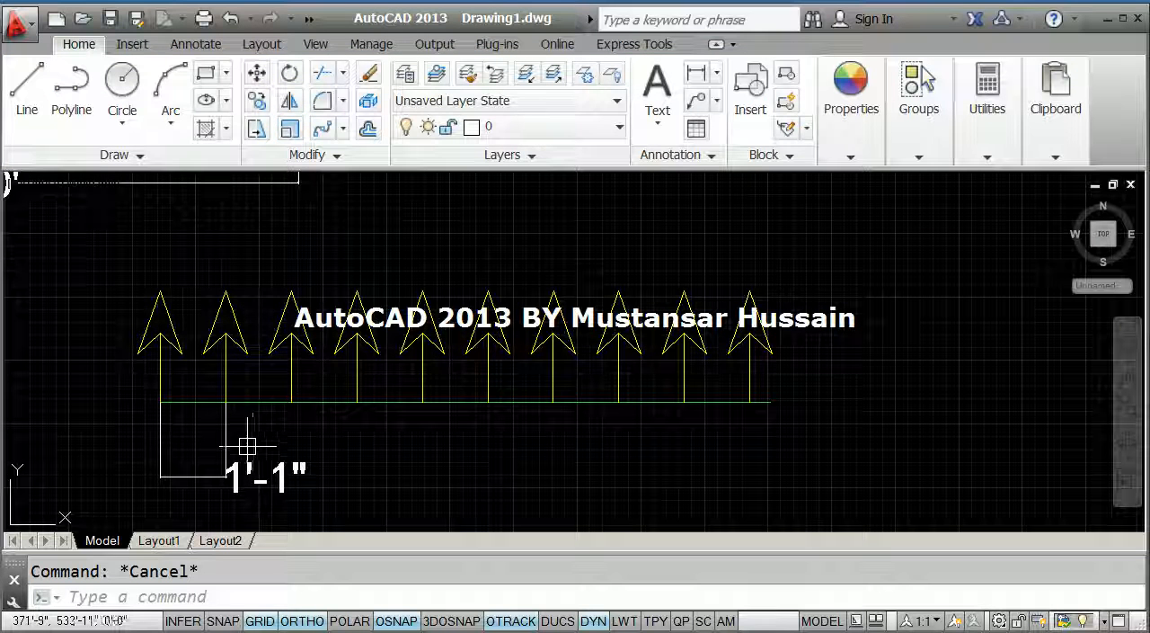
Switch the arrow array's spacing method from Measure to Divide.
click(226, 319)
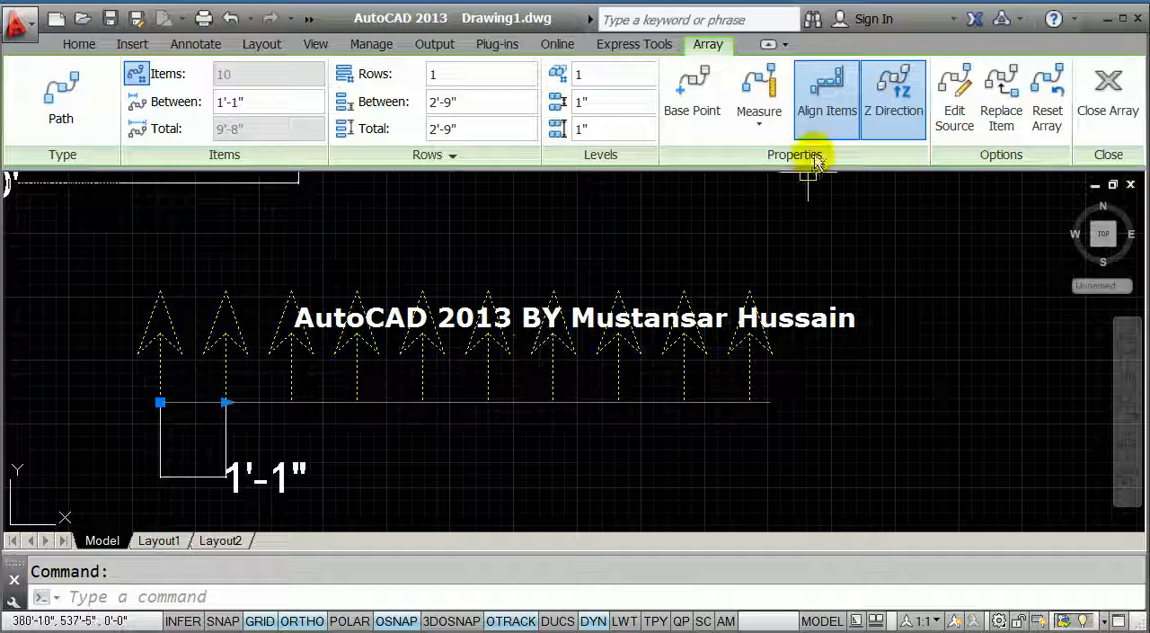
click(759, 115)
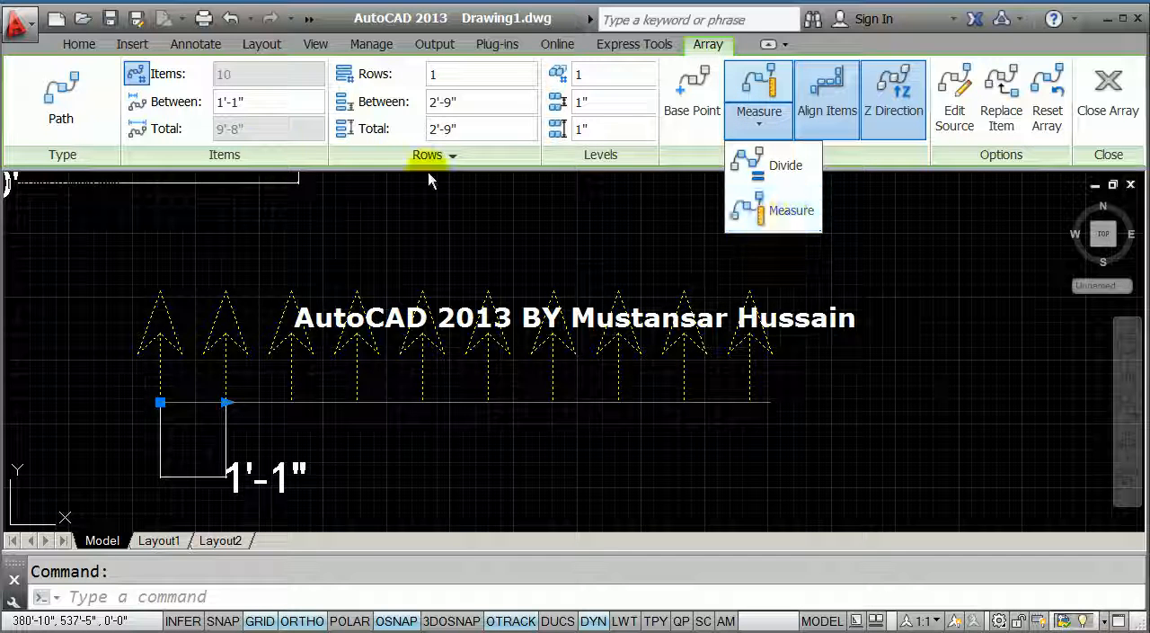
click(767, 169)
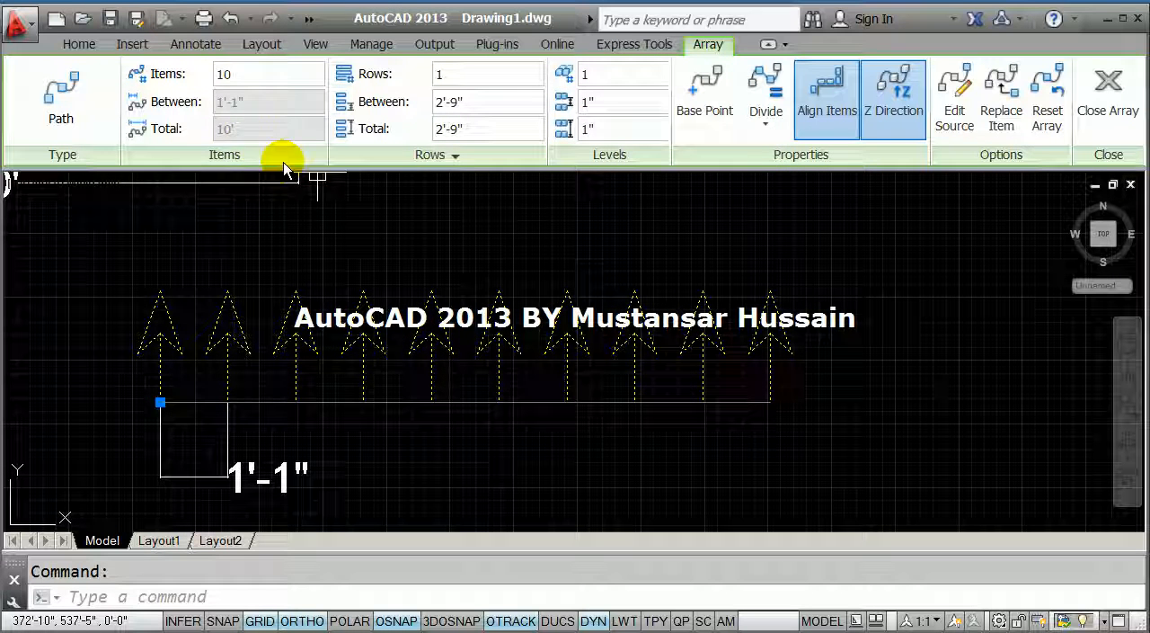
Set the yellow arrow array's item count to 6 and deselect the array.
click(241, 75)
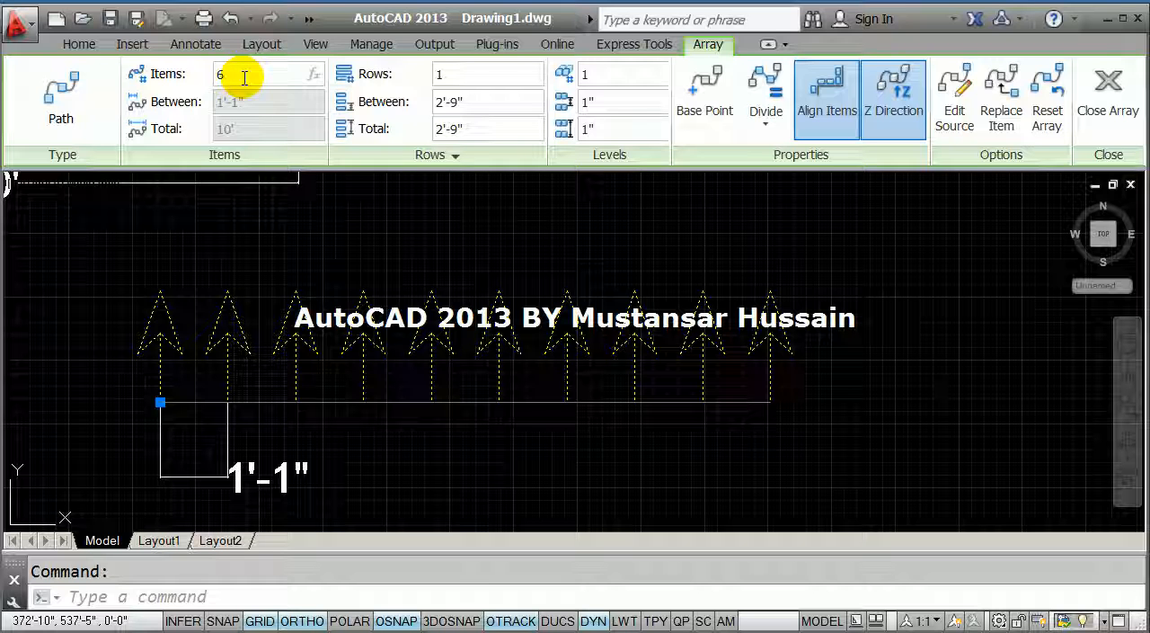
key(Return)
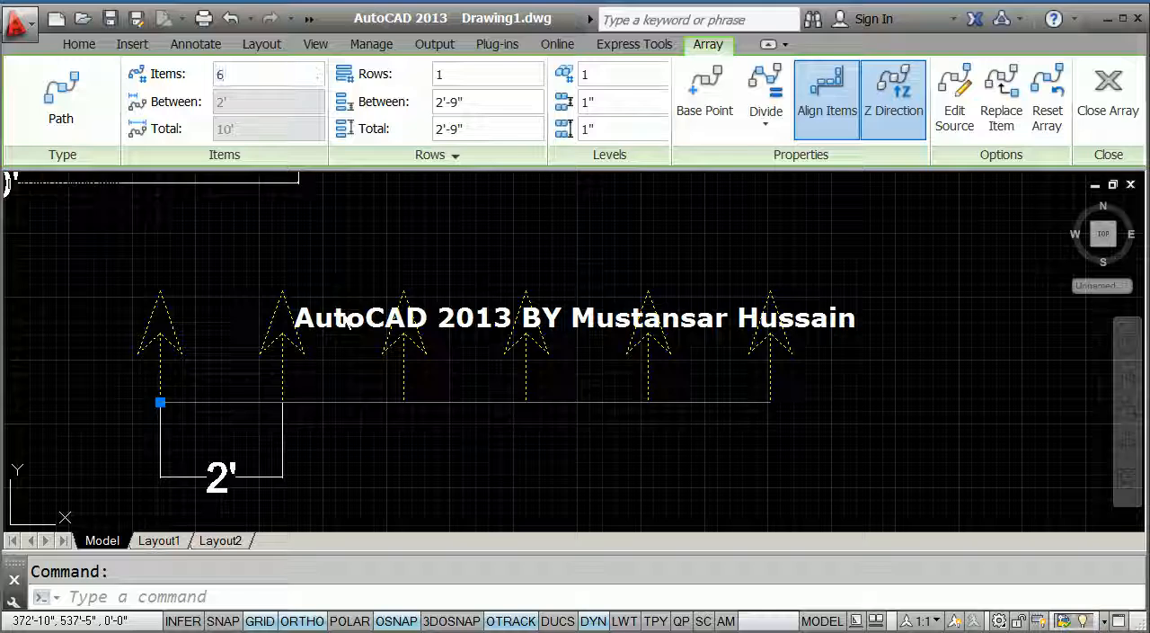
key(Escape)
Draw a wavy polyline of four arc segments in the empty area beyond the yellow arrows, with ortho mode off.
scroll(465, 288, down, 4)
mouse_move(540, 238)
middle_down()
mouse_move(452, 359)
mouse_move(354, 366)
mouse_move(417, 326)
mouse_move(415, 337)
middle_up()
scroll(453, 359, down, 2)
scroll(354, 366, up, 2)
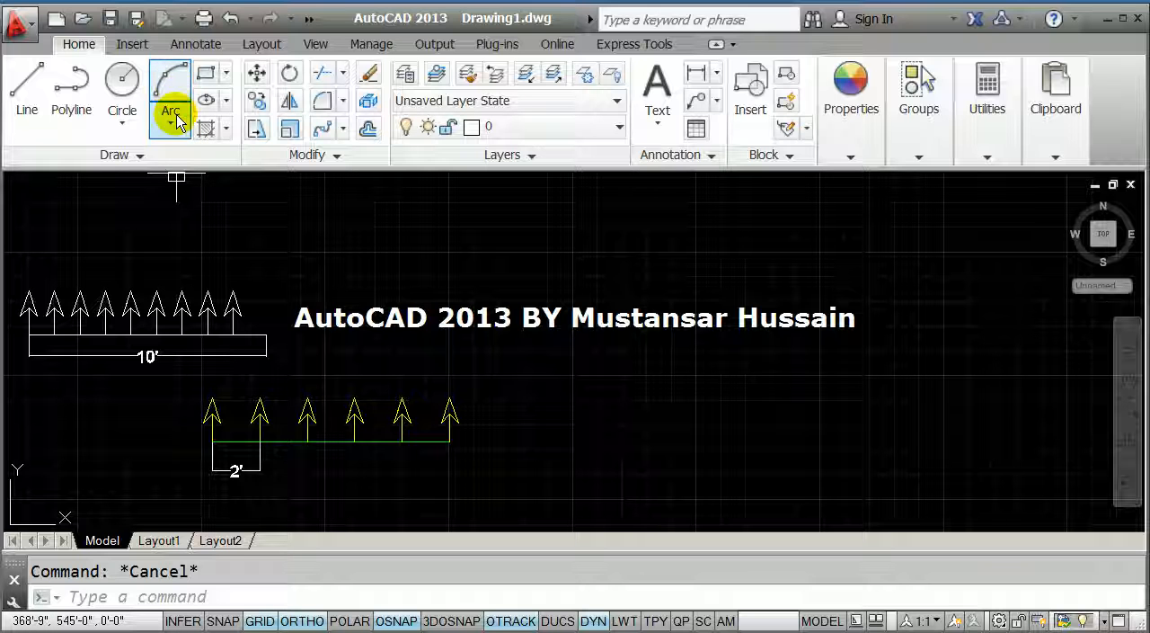
click(72, 89)
scroll(527, 346, down, 2)
middle_drag(528, 346, 380, 362)
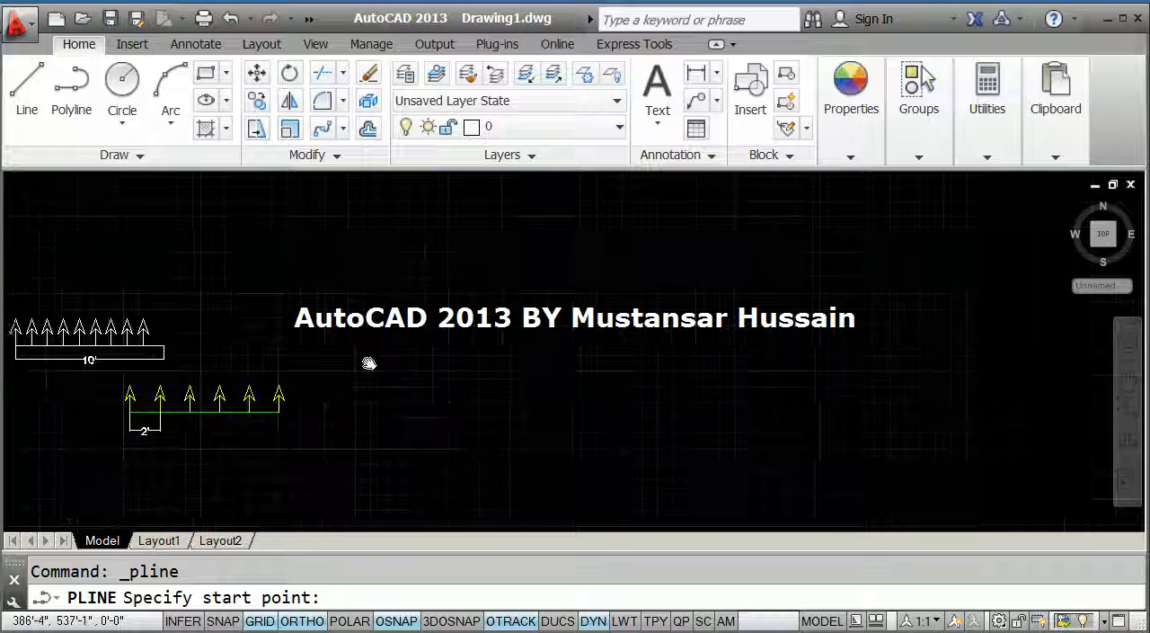
click(285, 320)
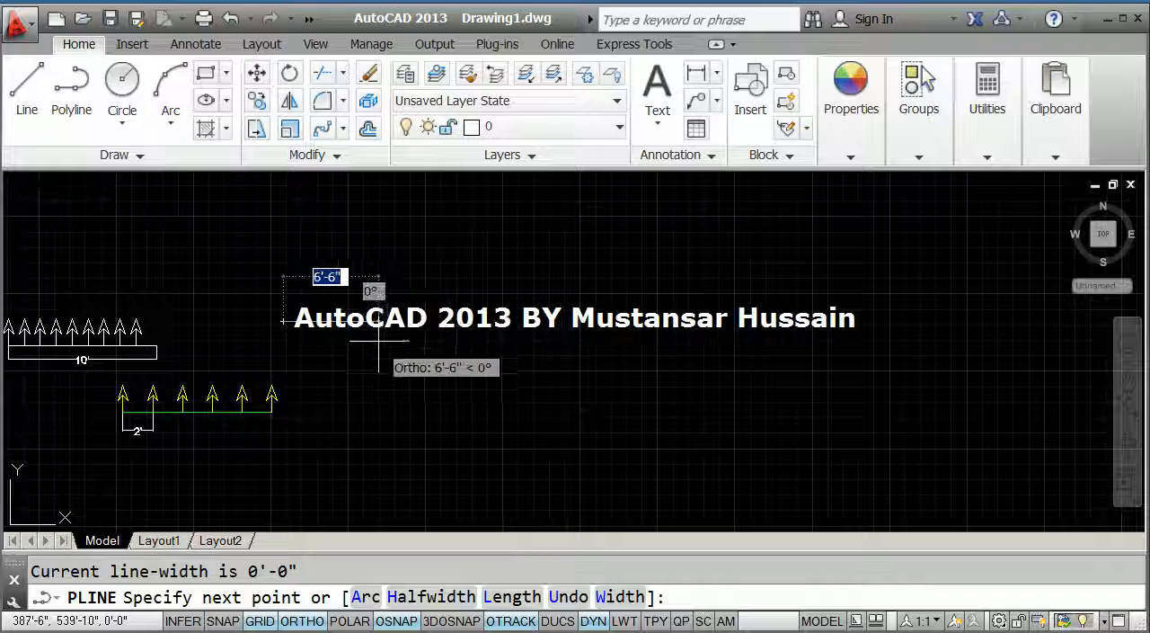
text(a)
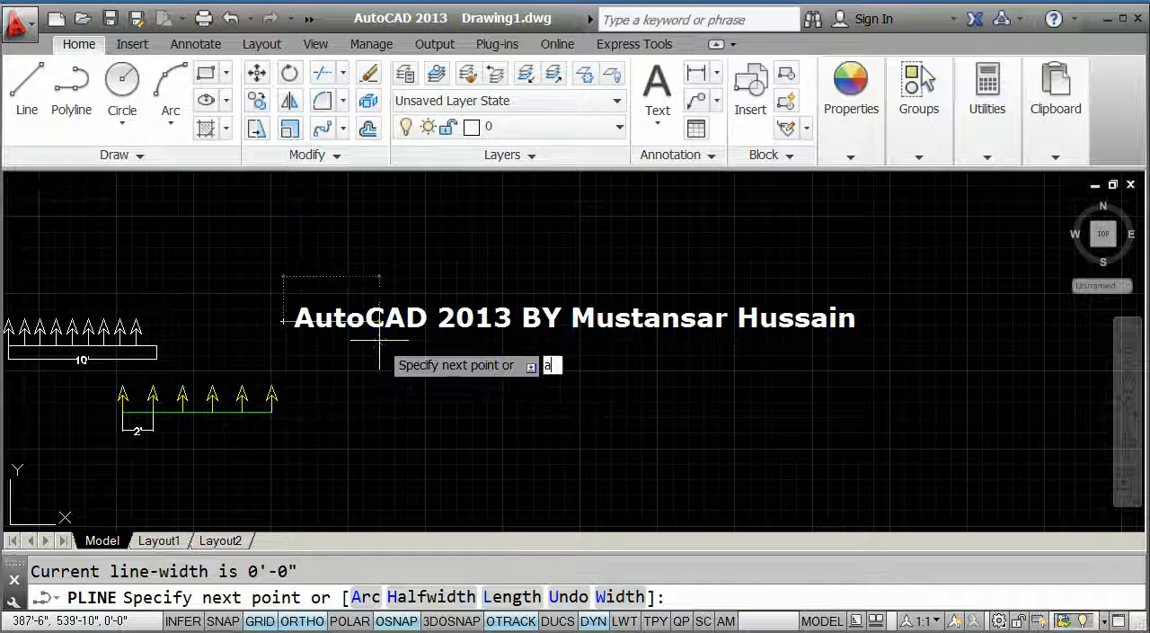
key(Return)
key(F8)
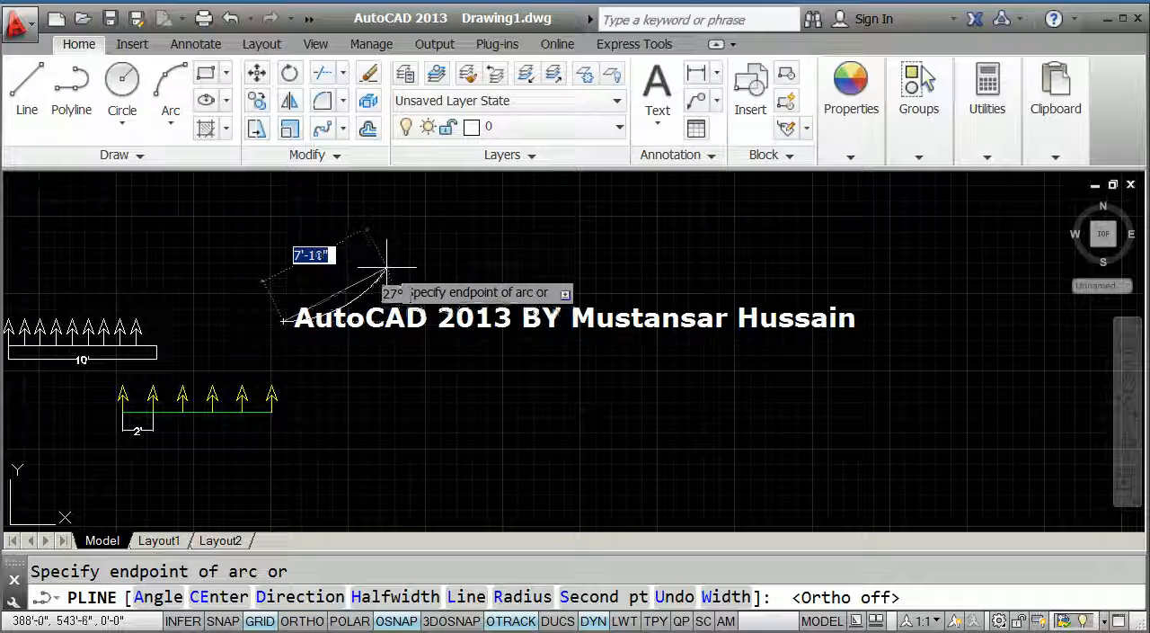
click(432, 364)
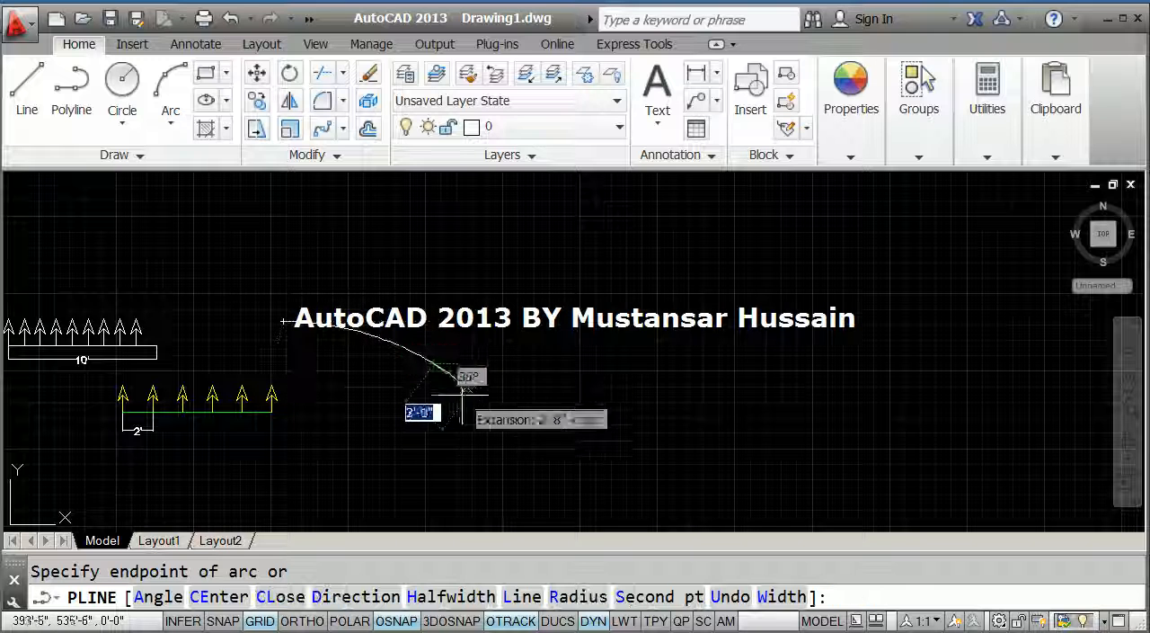
click(641, 404)
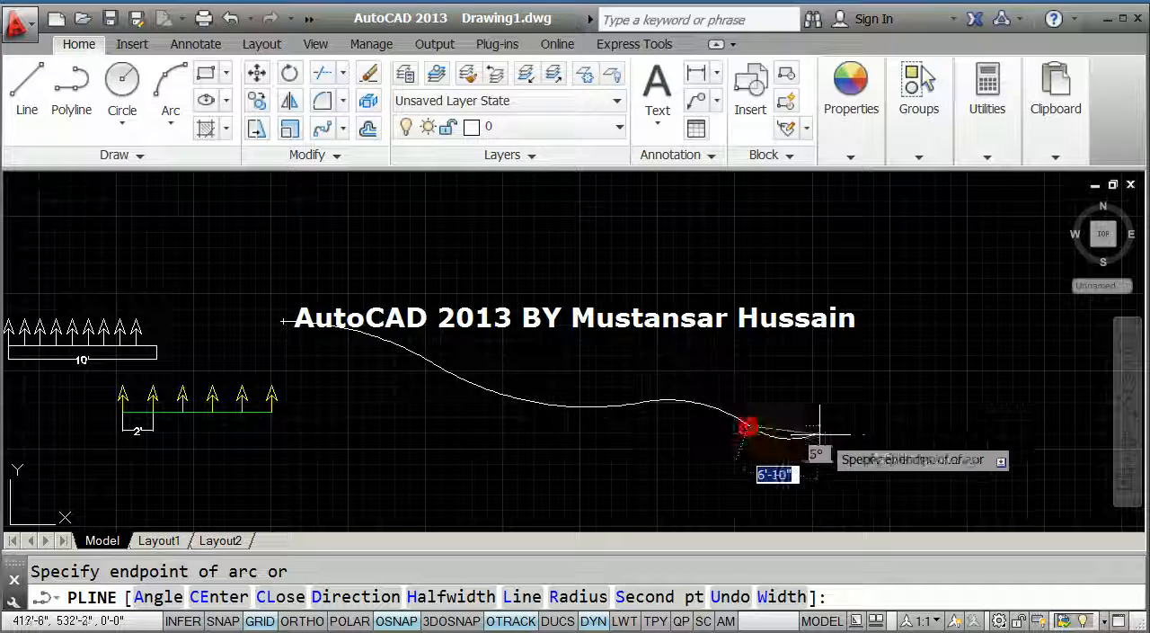
click(890, 422)
key(Escape)
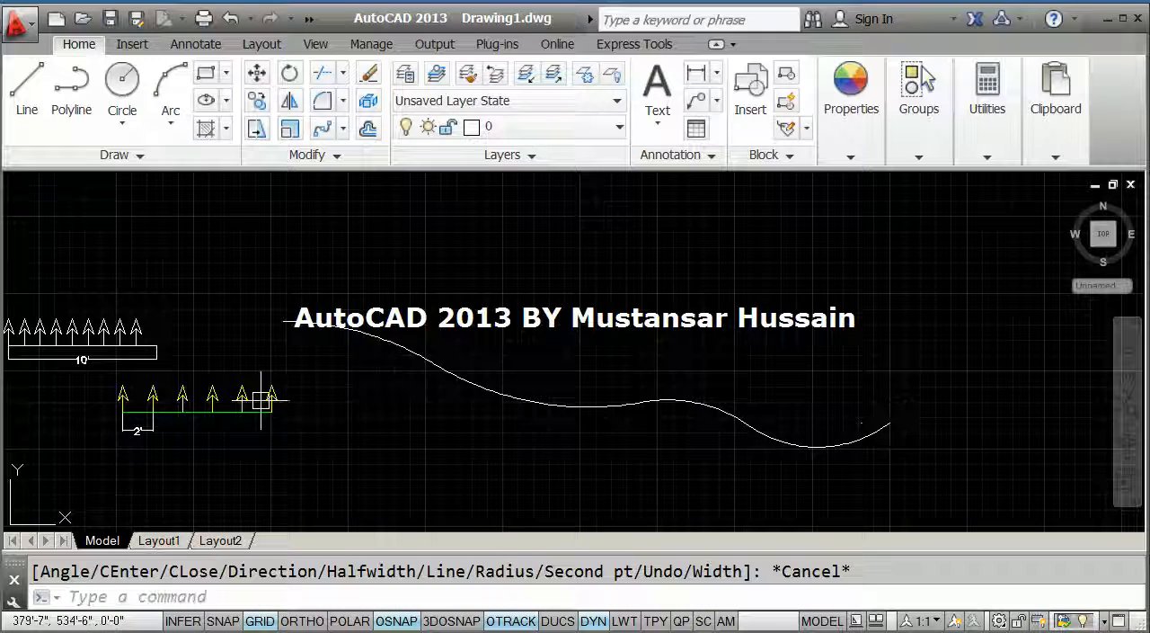
Explode the yellow arrow array on the green line into separate objects.
scroll(261, 399, up, 4)
mouse_move(265, 396)
middle_down()
mouse_move(411, 467)
mouse_move(442, 470)
mouse_move(392, 380)
middle_up()
click(387, 378)
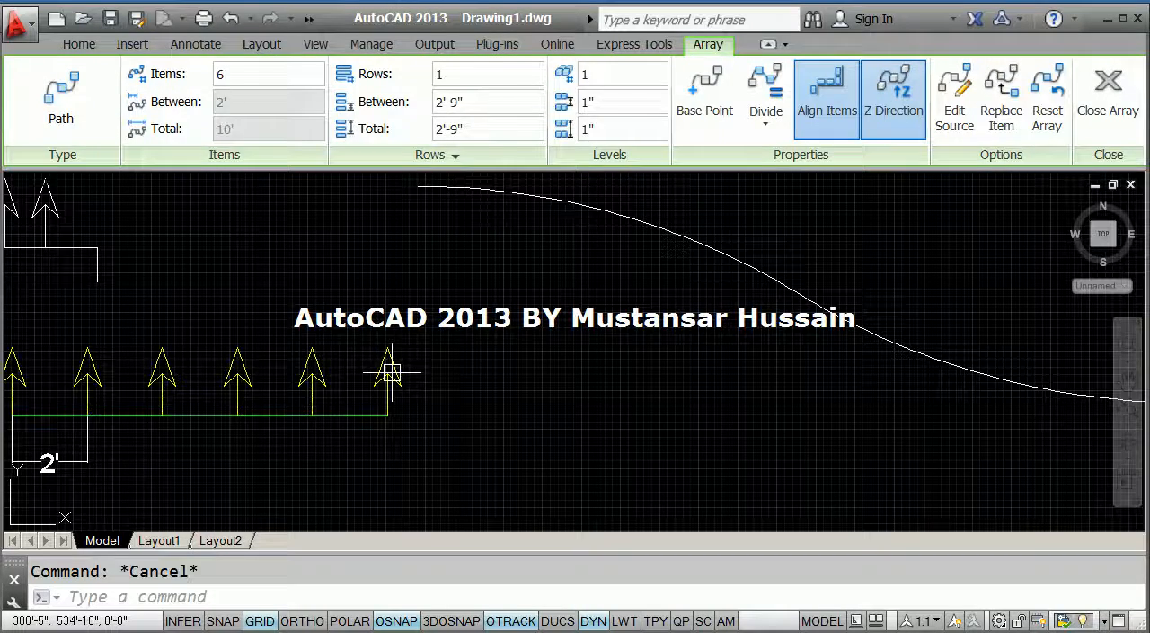
key(Escape)
middle_drag(390, 375, 428, 416)
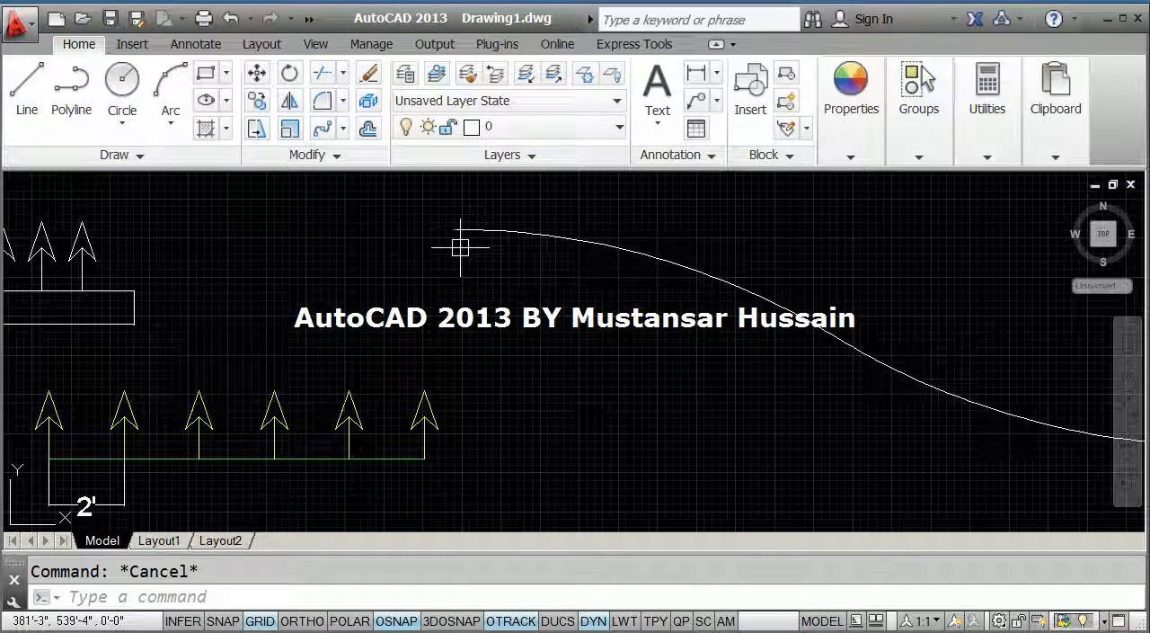
key(Return)
click(427, 409)
key(Return)
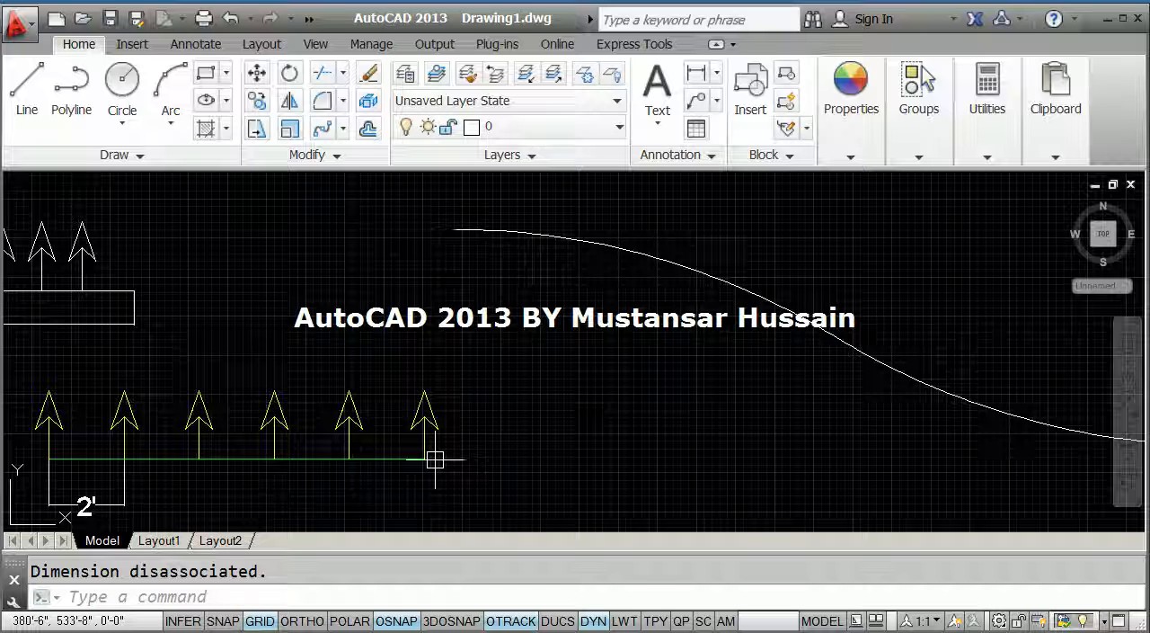
Move the last yellow arrow from its base point on the green line's end to the start point of the wavy polyline.
text(m)
key(Return)
scroll(436, 453, up, 4)
click(440, 441)
click(357, 351)
key(Return)
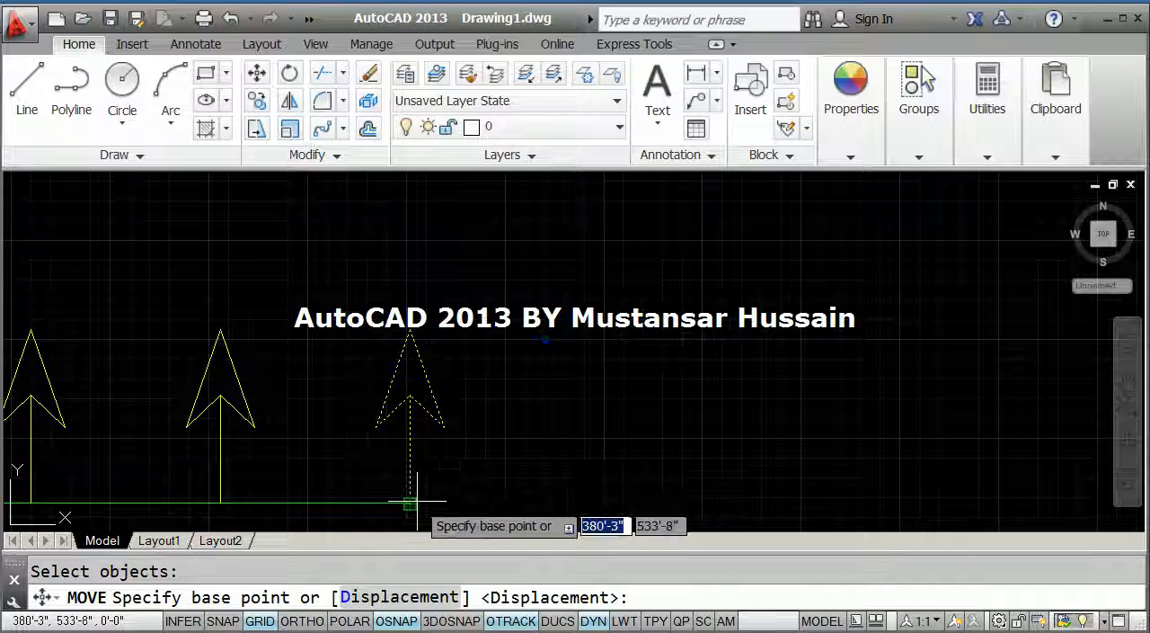
click(411, 501)
scroll(409, 501, down, 4)
scroll(458, 260, up, 2)
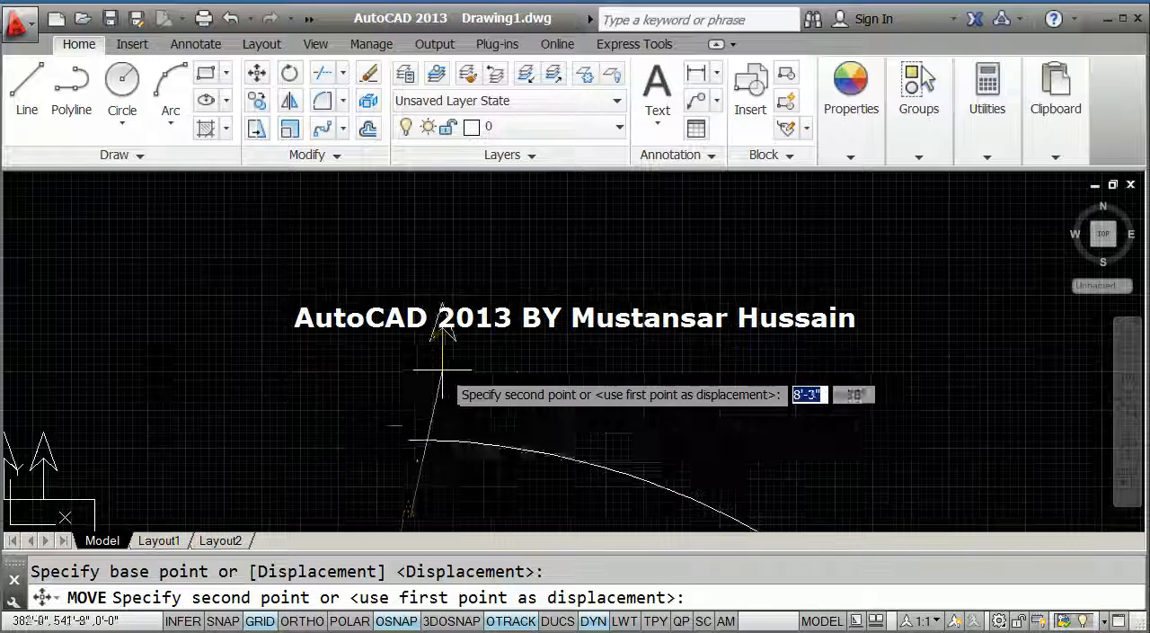
click(412, 437)
Create a path array of the moved yellow arrow, using the wavy polyline as the path.
scroll(411, 437, down, 4)
scroll(267, 398, up, 4)
middle_drag(267, 399, 247, 316)
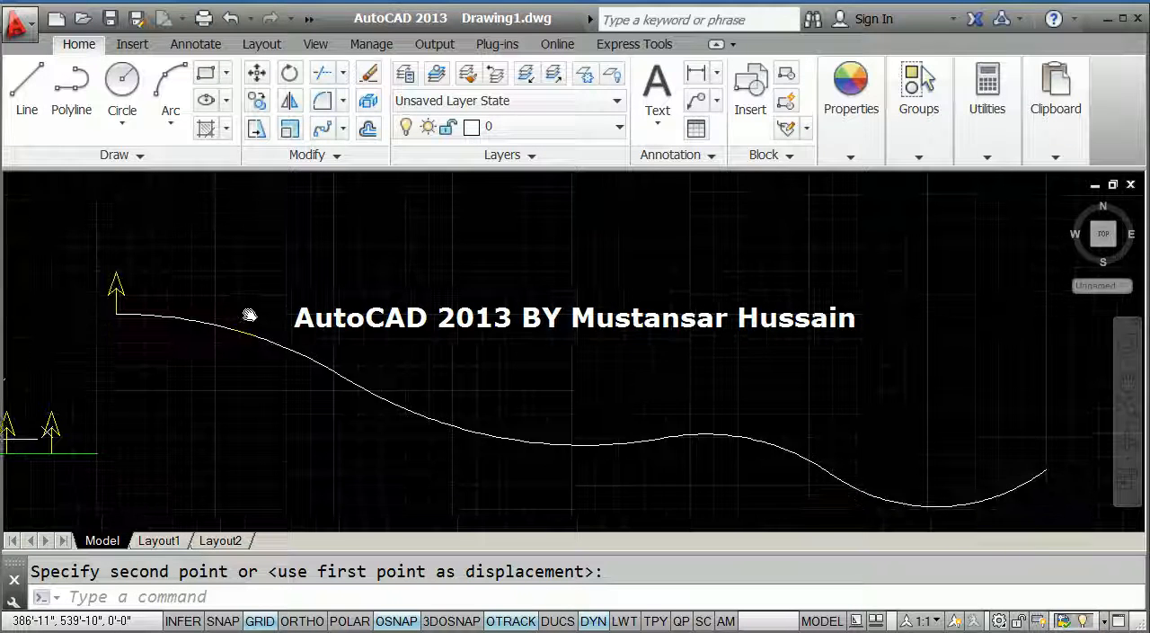
click(324, 128)
scroll(112, 284, up, 4)
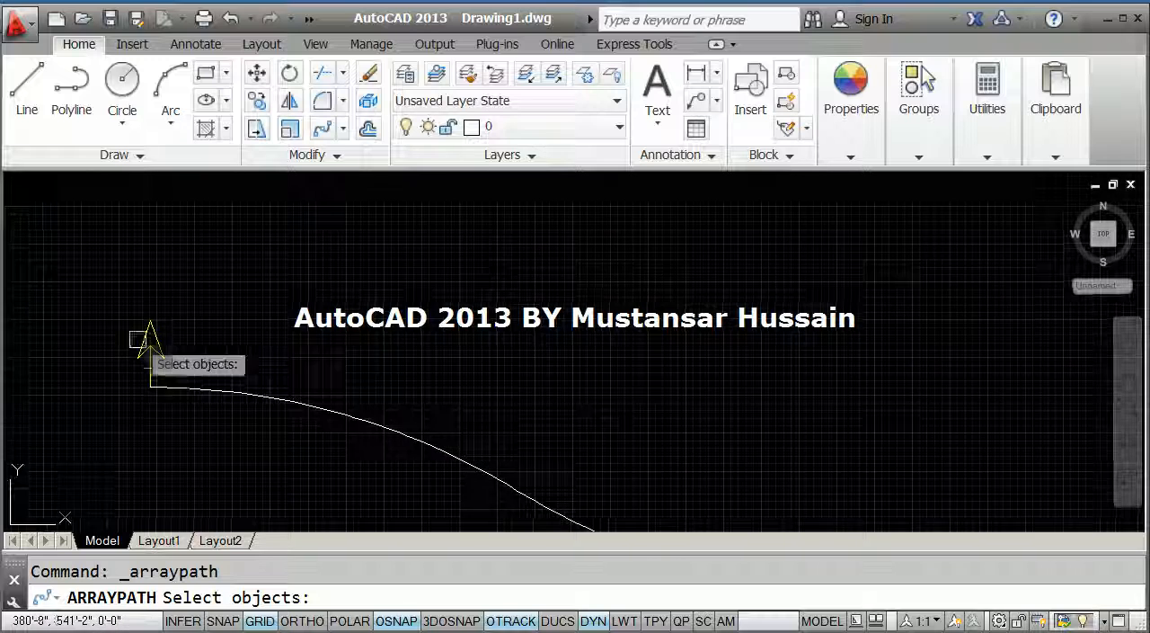
click(198, 388)
click(98, 275)
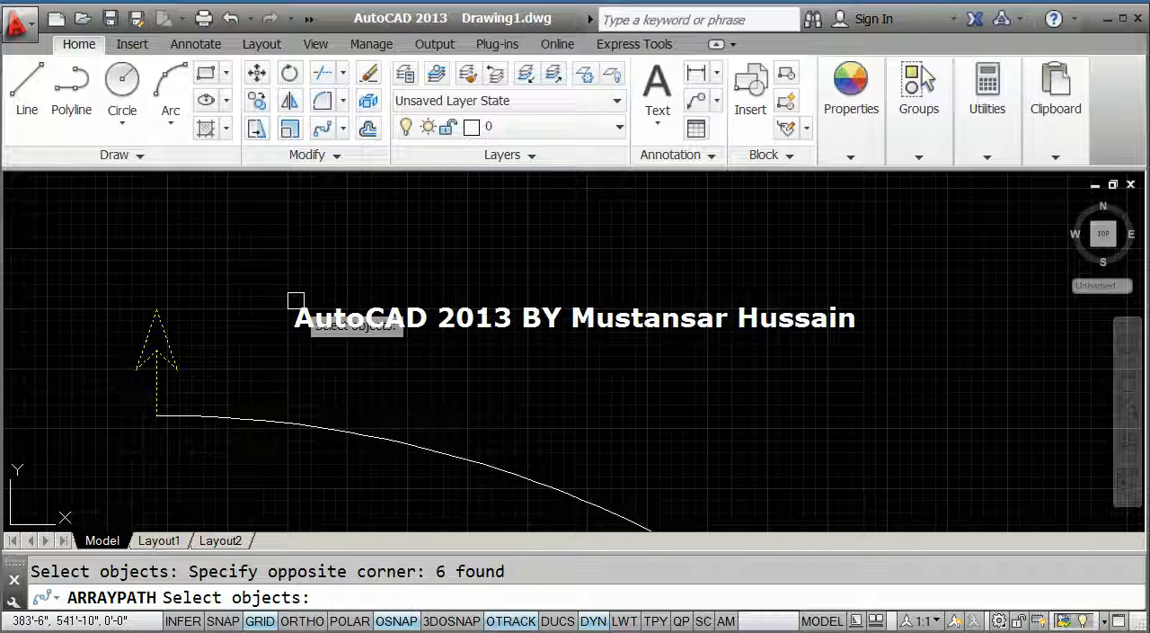
key(Return)
click(265, 418)
scroll(217, 299, down, 4)
middle_drag(410, 377, 281, 387)
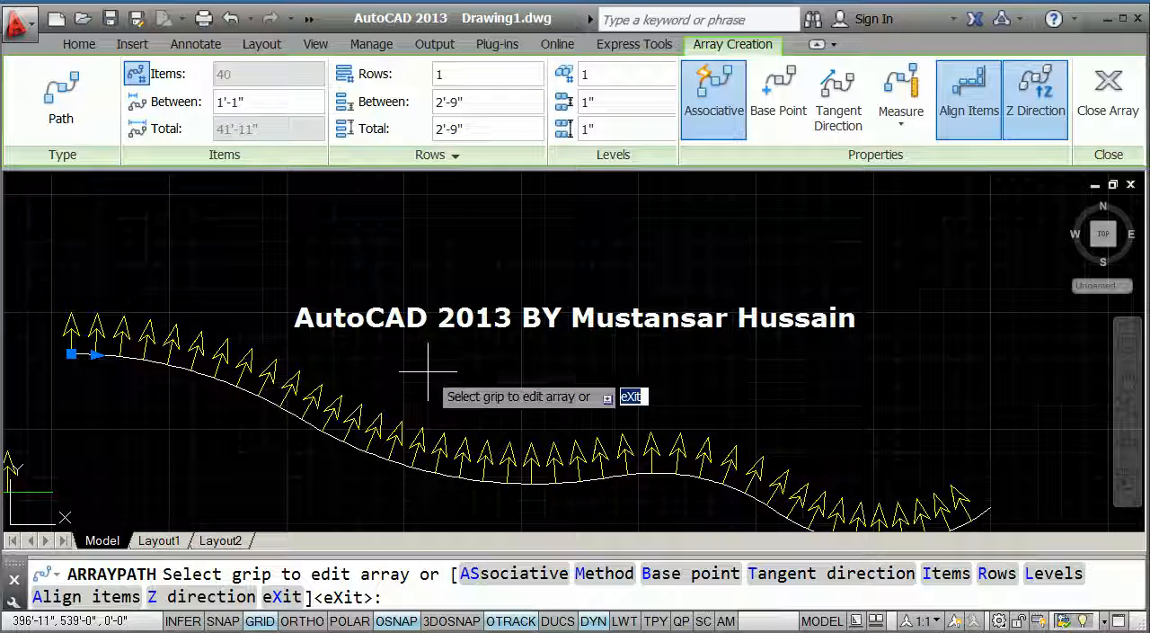